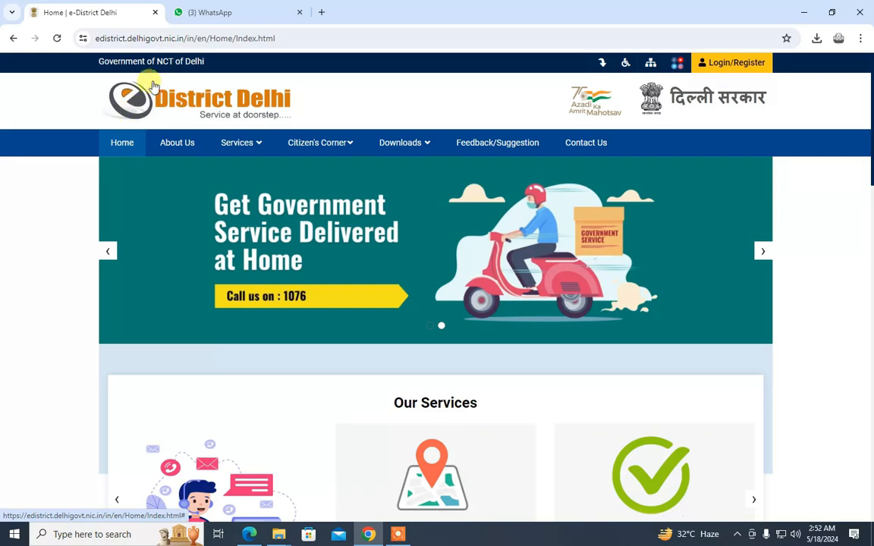
Select the e-District Delhi portal's web address in the address bar, then deselect it
{"action": "left_click", "coordinate": [182, 38]}
{"action": "double_click", "coordinate": [182, 37]}
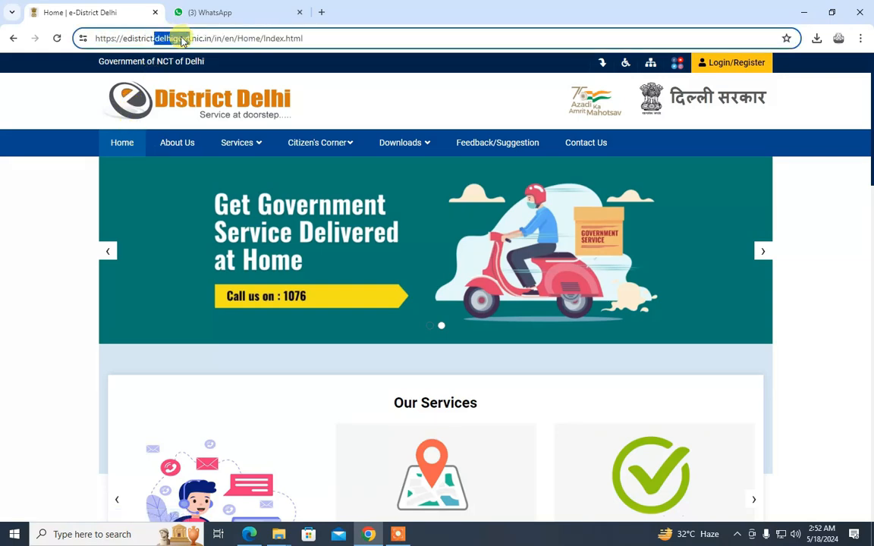
{"action": "left_click", "coordinate": [182, 38]}
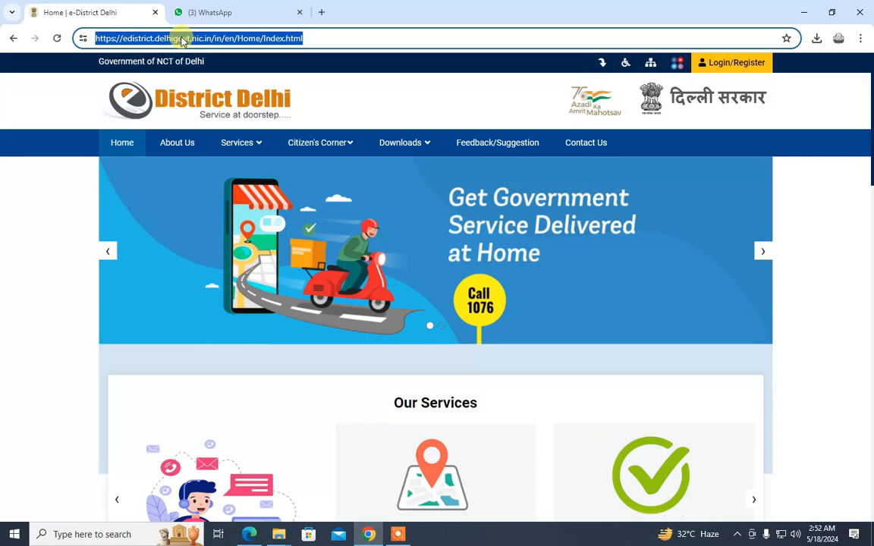
{"action": "left_click", "coordinate": [781, 163]}
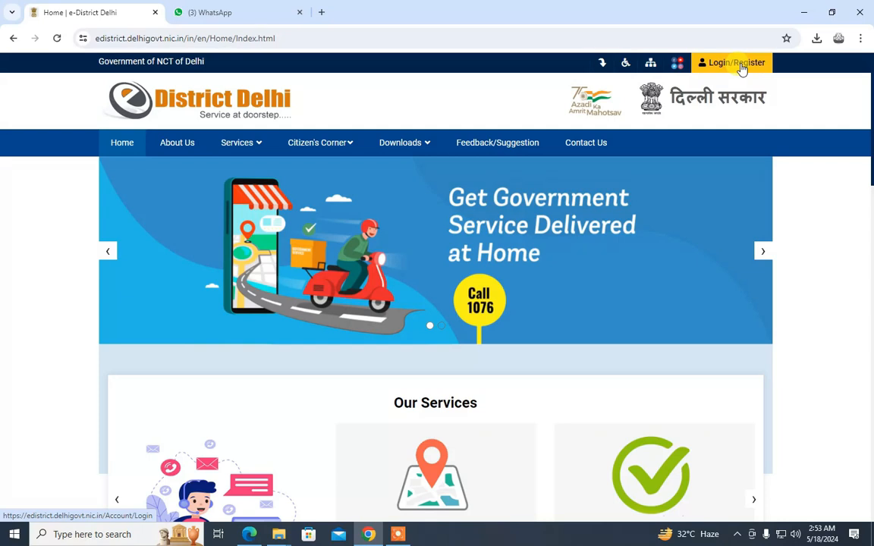
Open citizen registration with Aadhaar Card as the document type, then return to the Citizen Login Form
{"action": "left_click", "coordinate": [742, 67]}
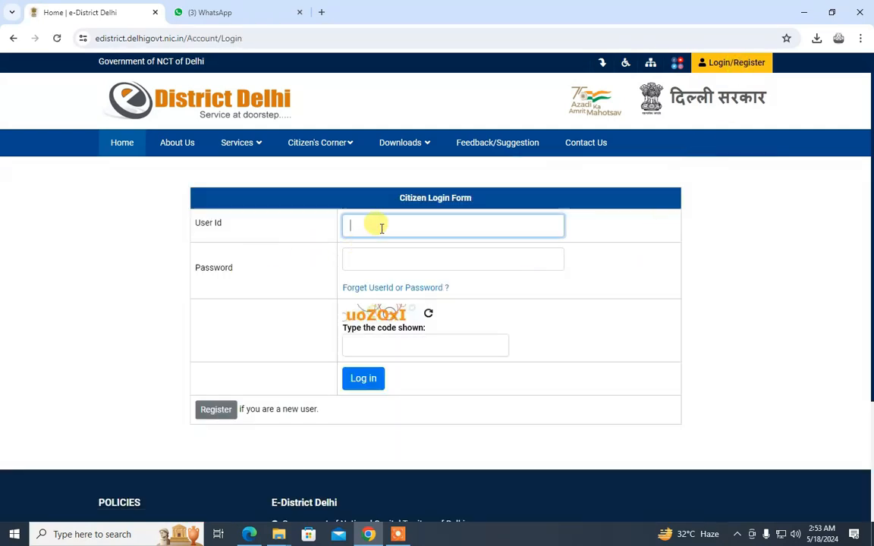
{"action": "left_click", "coordinate": [228, 411]}
{"action": "left_click", "coordinate": [366, 228]}
{"action": "left_click", "coordinate": [370, 254]}
{"action": "left_click", "coordinate": [368, 258]}
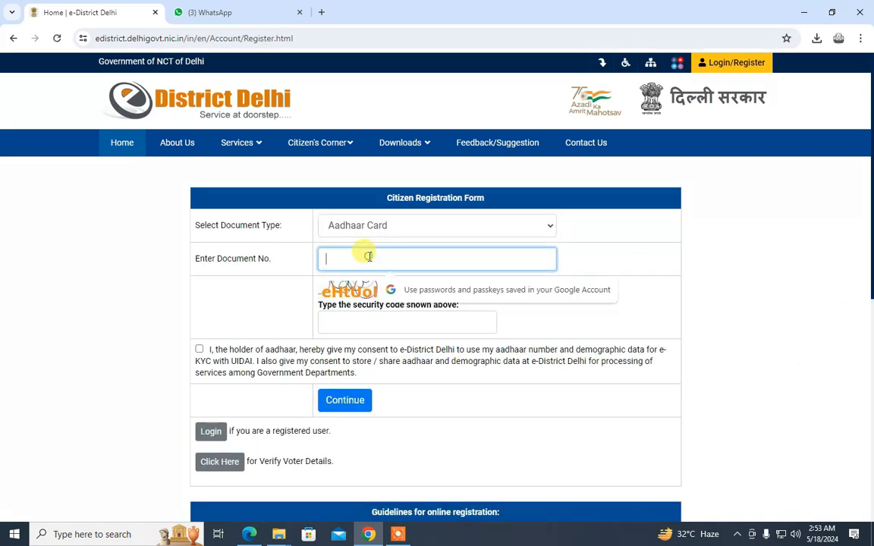
{"action": "left_click", "coordinate": [337, 322]}
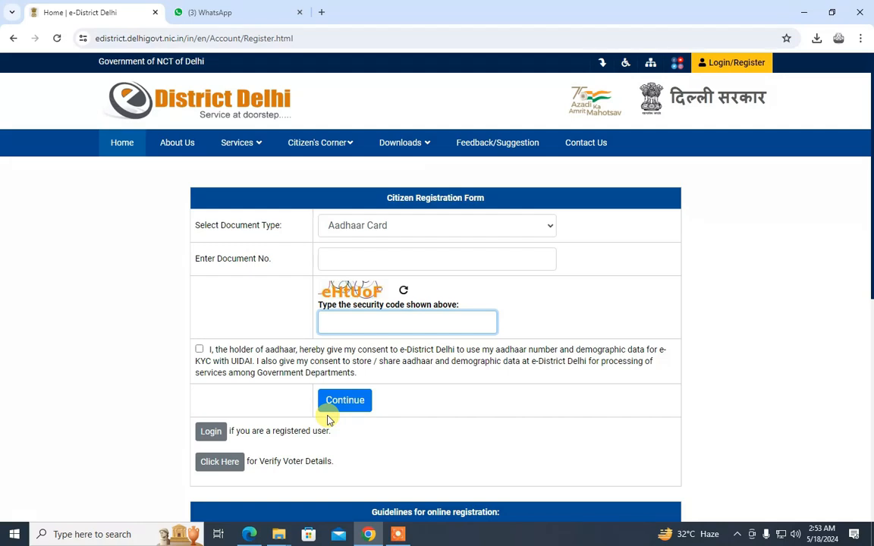
{"action": "left_click", "coordinate": [738, 63]}
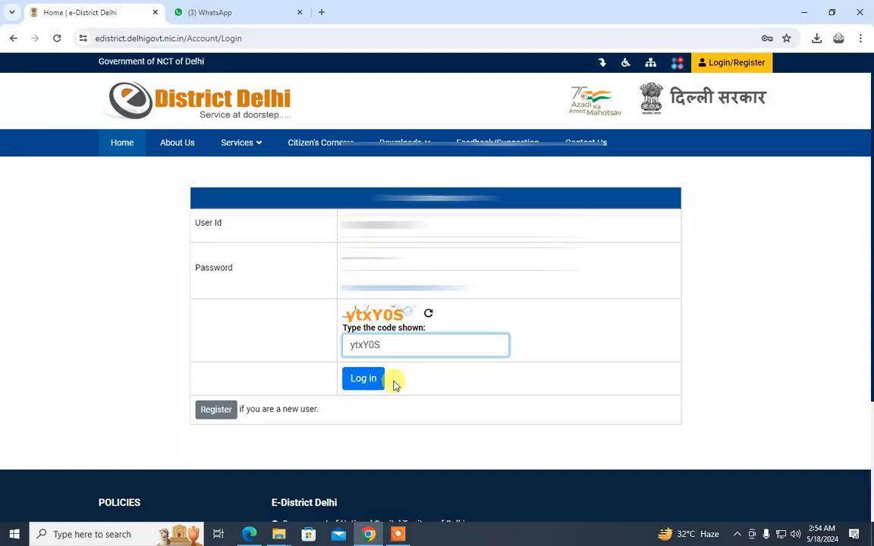
Log in and open Apply Online > Apply for Services to list the Department of Revenue services
{"action": "left_click", "coordinate": [369, 381]}
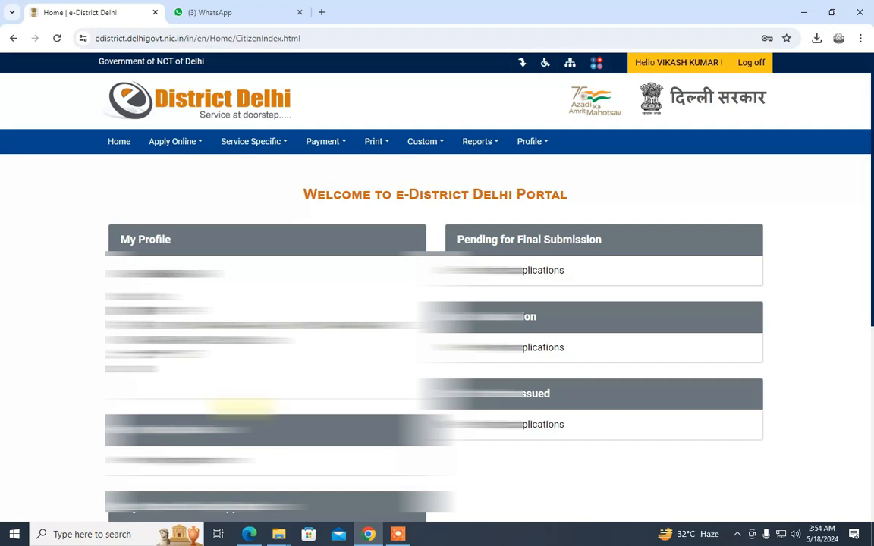
{"action": "left_click", "coordinate": [172, 144]}
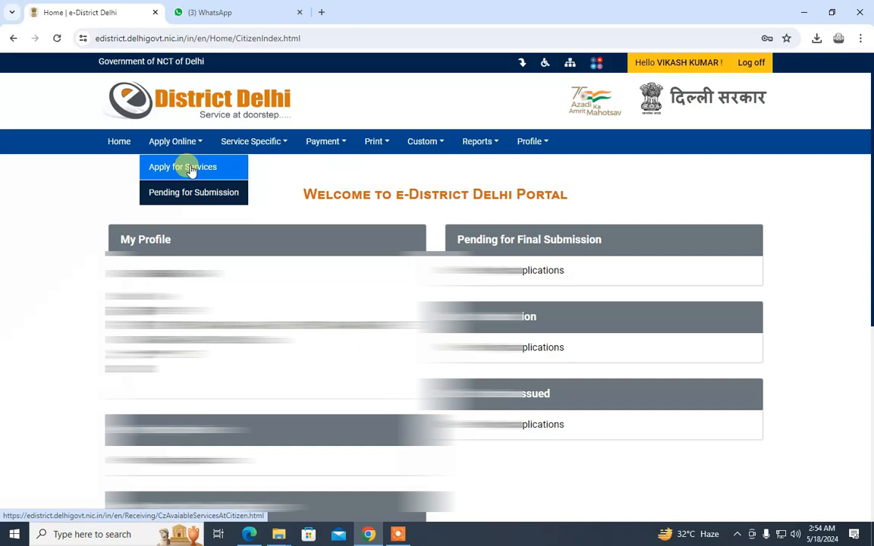
{"action": "left_click", "coordinate": [190, 170]}
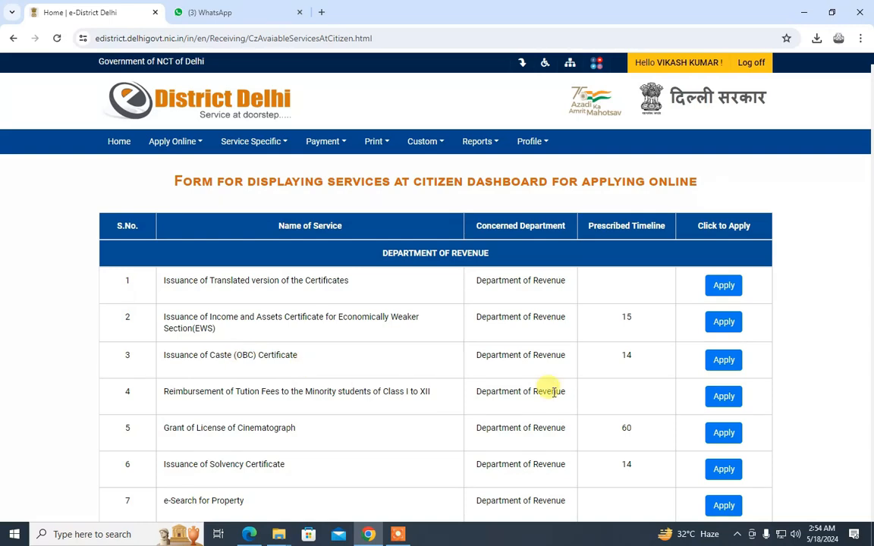
Apply for Issuance of Caste (OBC) Certificate and continue past the profile details page
{"action": "left_click", "coordinate": [732, 361]}
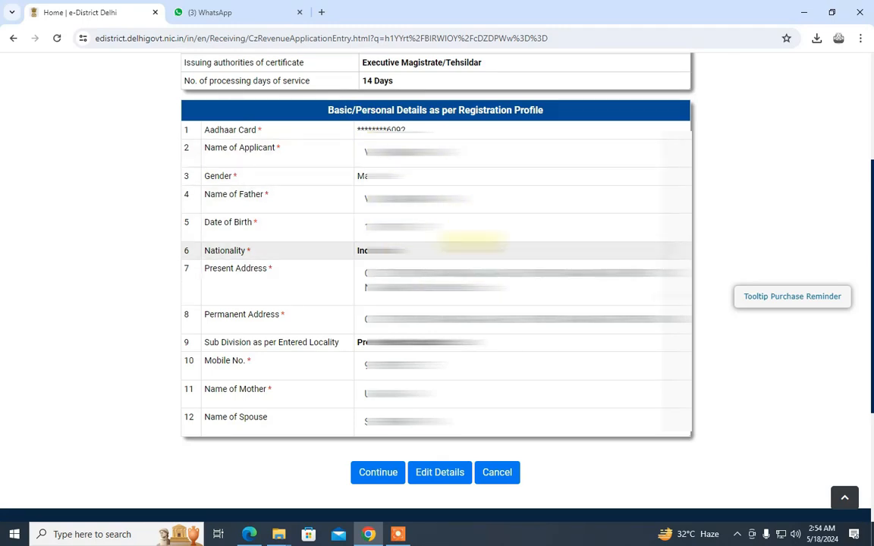
{"action": "left_click", "coordinate": [381, 472]}
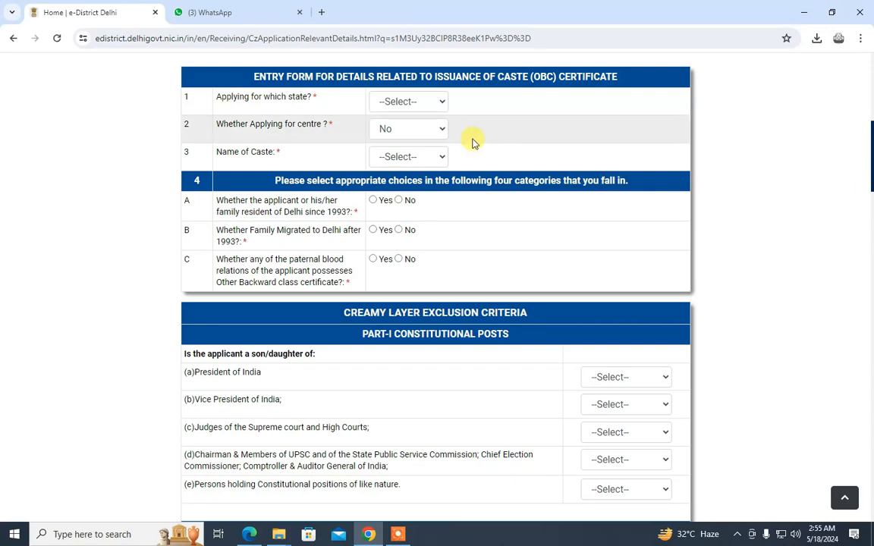
Choose Delhi as the applying state, No for applying for centre, and BADI as the caste
{"action": "left_click", "coordinate": [408, 103]}
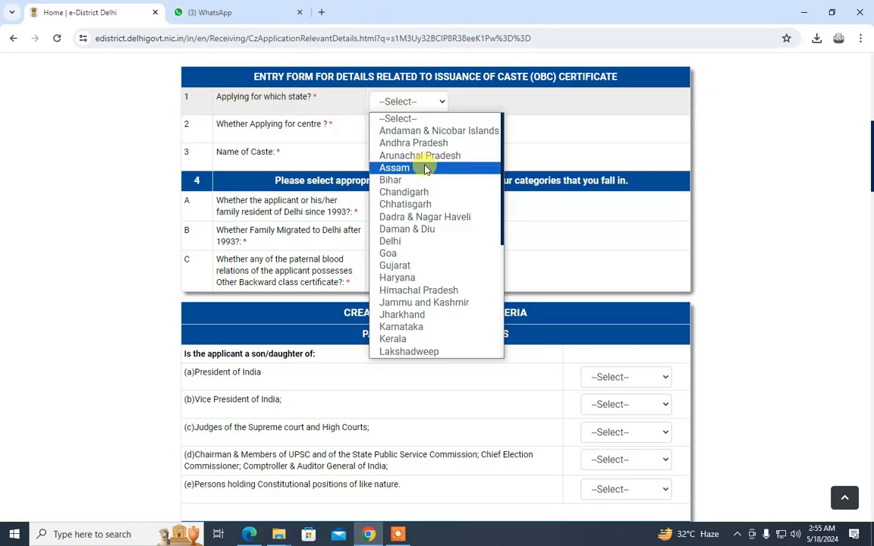
{"action": "left_click", "coordinate": [390, 241]}
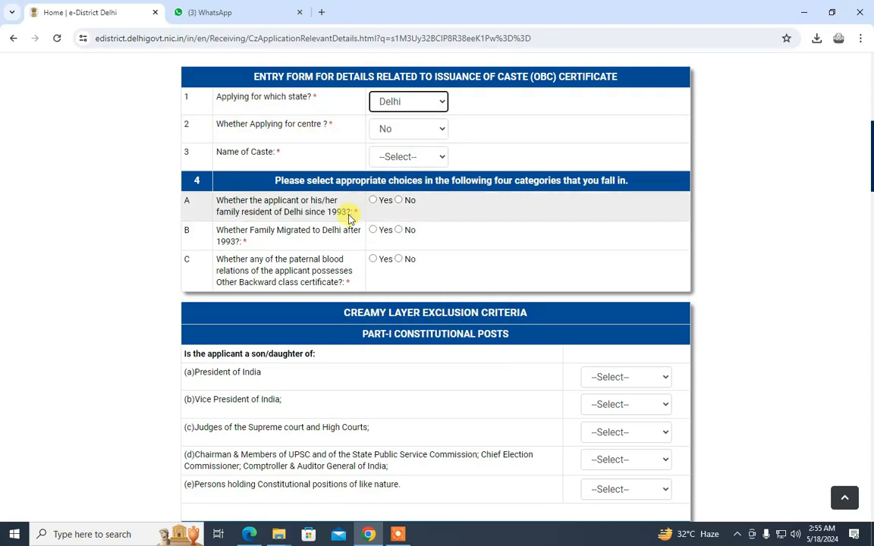
{"action": "left_click", "coordinate": [428, 129]}
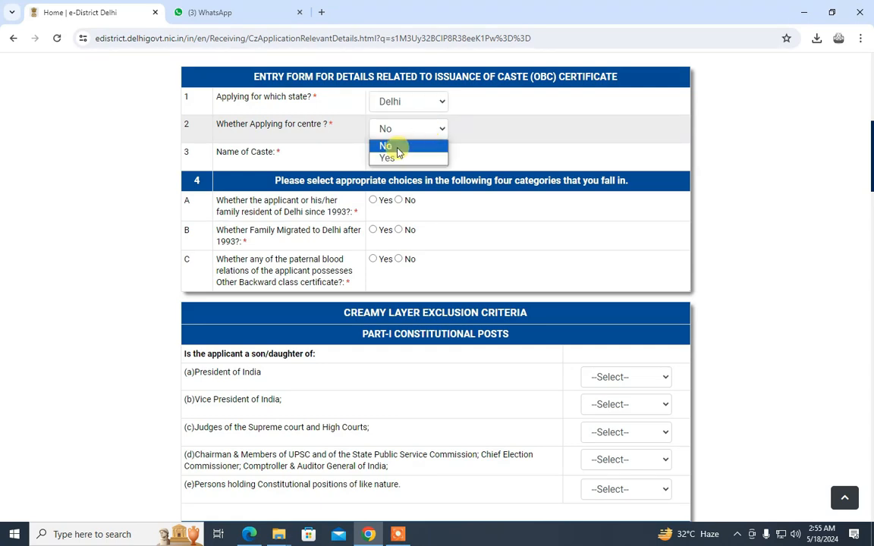
{"action": "left_click", "coordinate": [402, 147]}
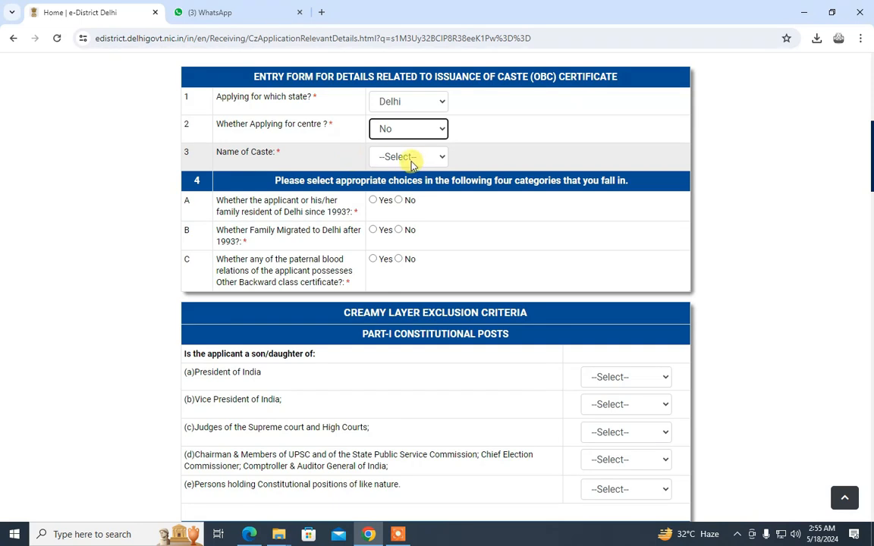
{"action": "left_click", "coordinate": [389, 161]}
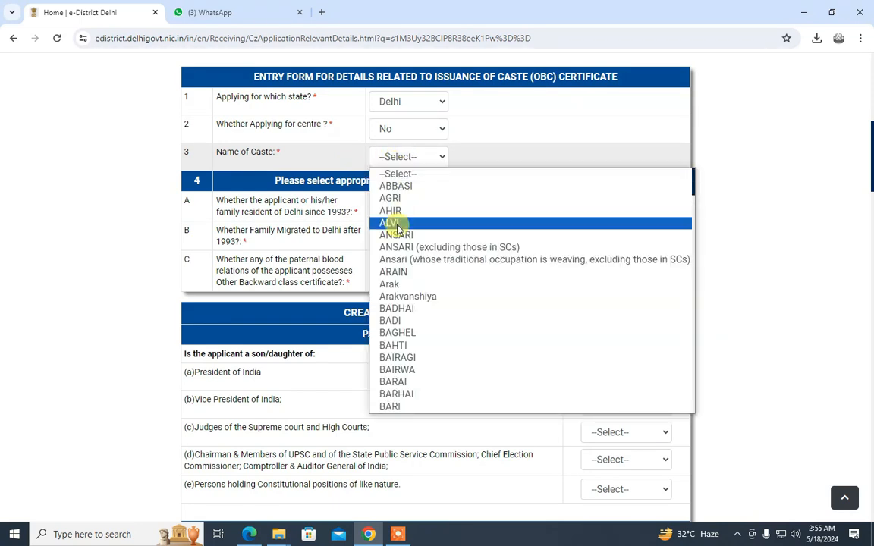
{"action": "scroll", "coordinate": [451, 329], "scroll_direction": "down", "scroll_amount": 2}
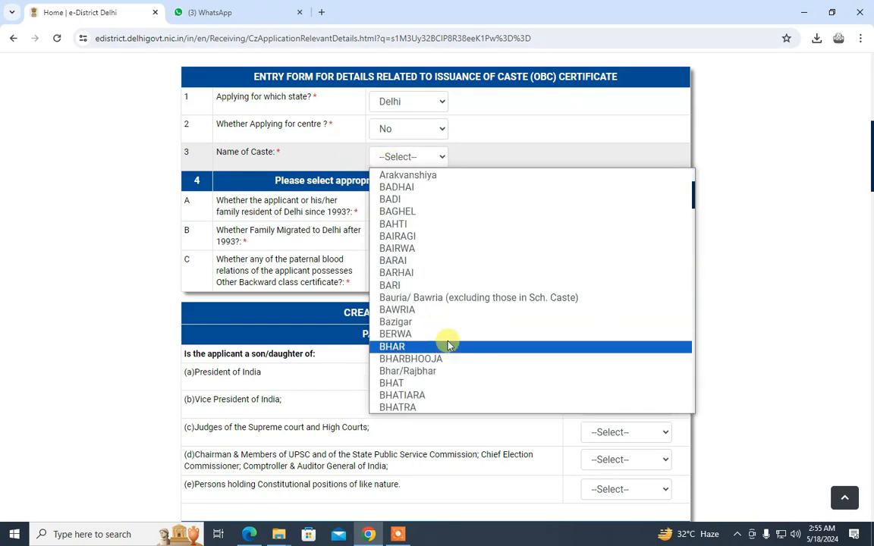
{"action": "left_click", "coordinate": [410, 200]}
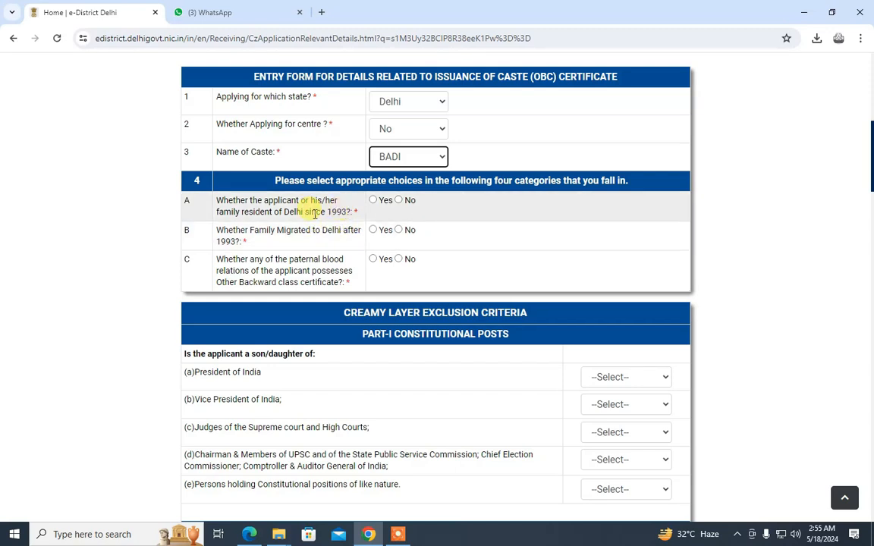
{"action": "triple_click", "coordinate": [341, 203]}
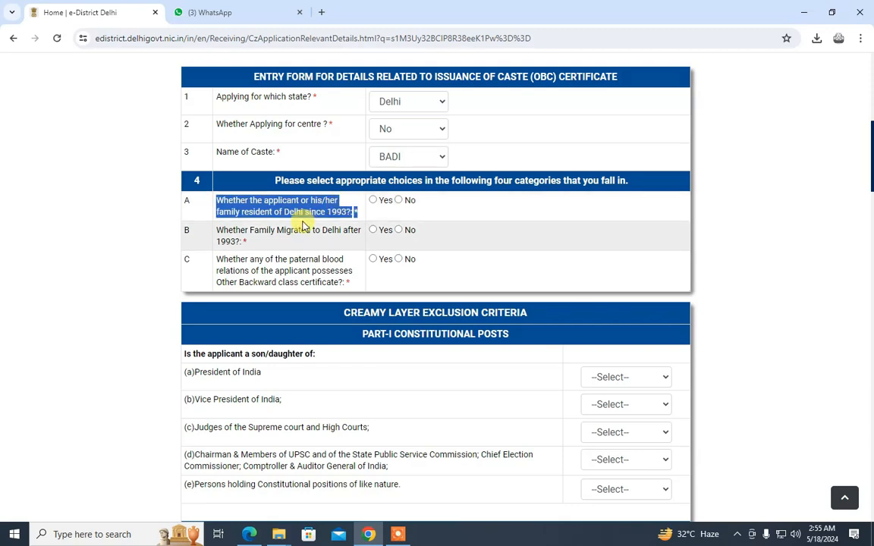
{"action": "left_click", "coordinate": [321, 210]}
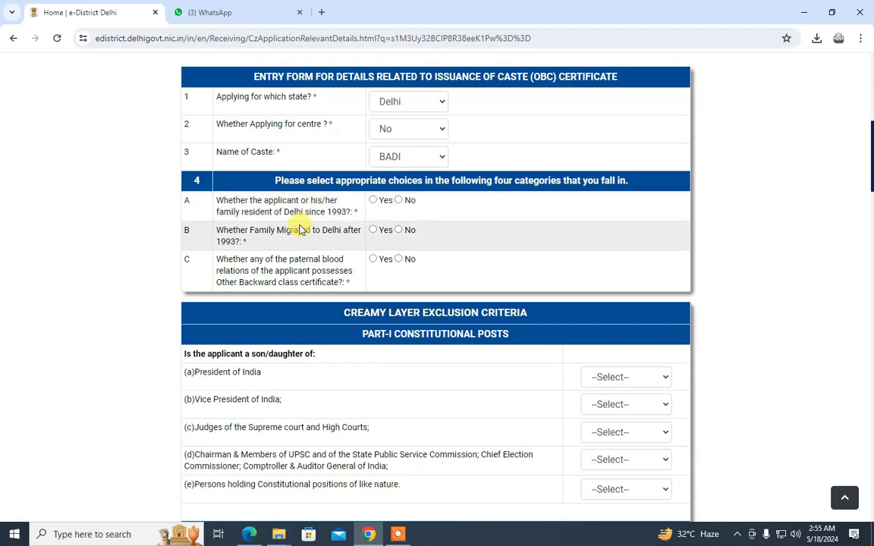
Answer No to Delhi residence since 1993 and Yes to migration after 1993, from Basti, Uttar Pradesh
{"action": "left_click", "coordinate": [398, 200]}
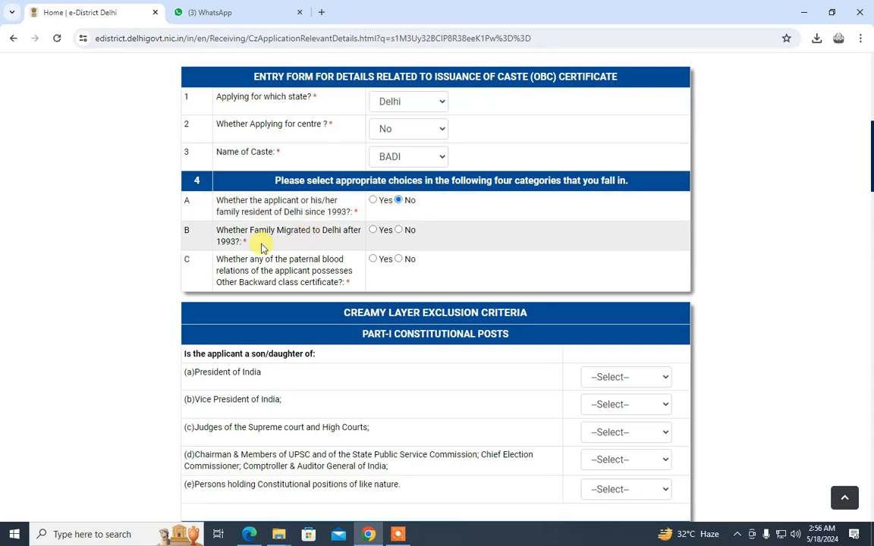
{"action": "left_click", "coordinate": [374, 231]}
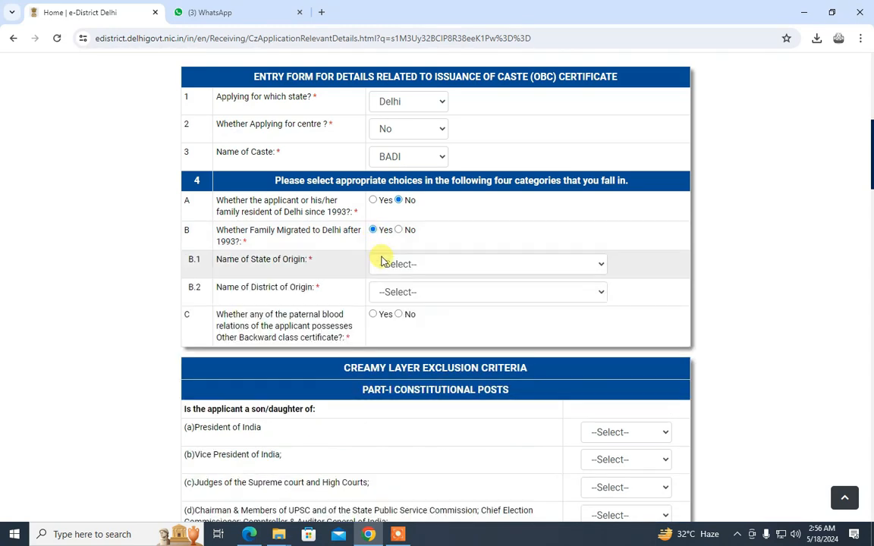
{"action": "left_click", "coordinate": [389, 266]}
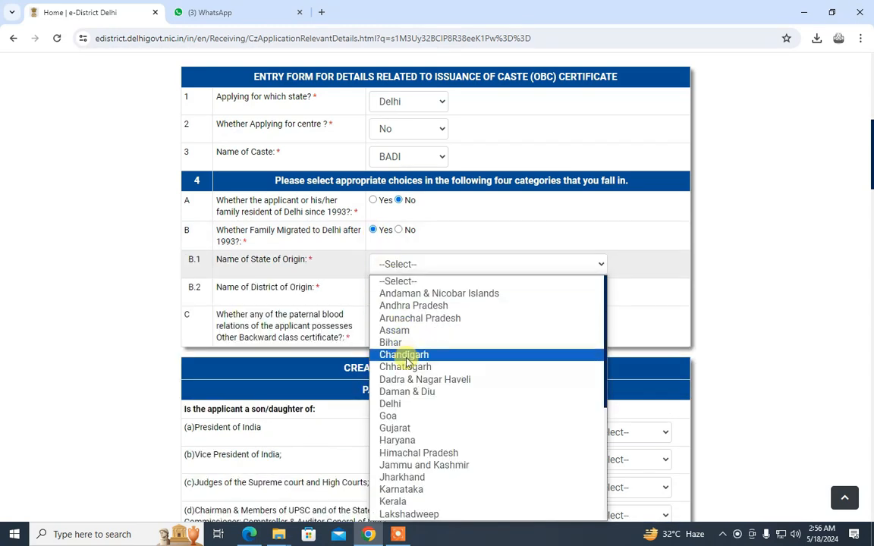
{"action": "scroll", "coordinate": [408, 362], "scroll_direction": "down", "scroll_amount": 3}
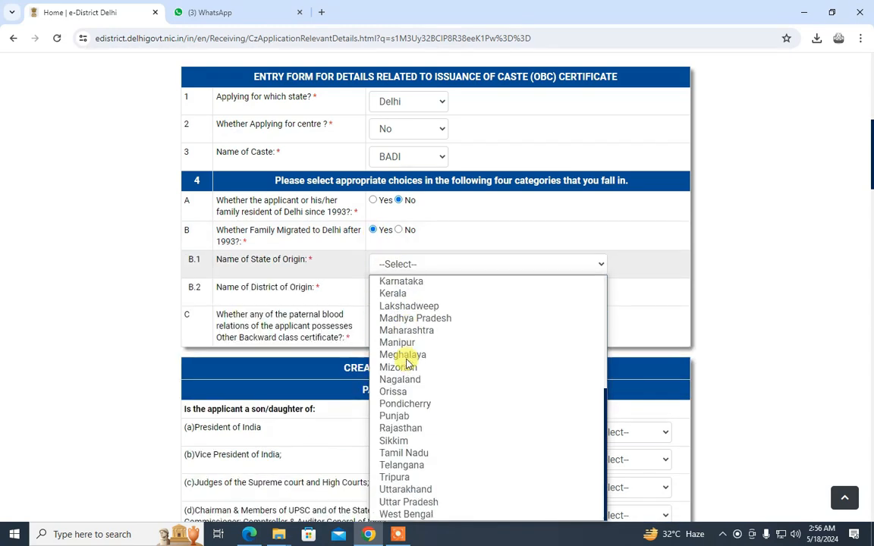
{"action": "left_click", "coordinate": [443, 507]}
{"action": "left_click", "coordinate": [394, 293]}
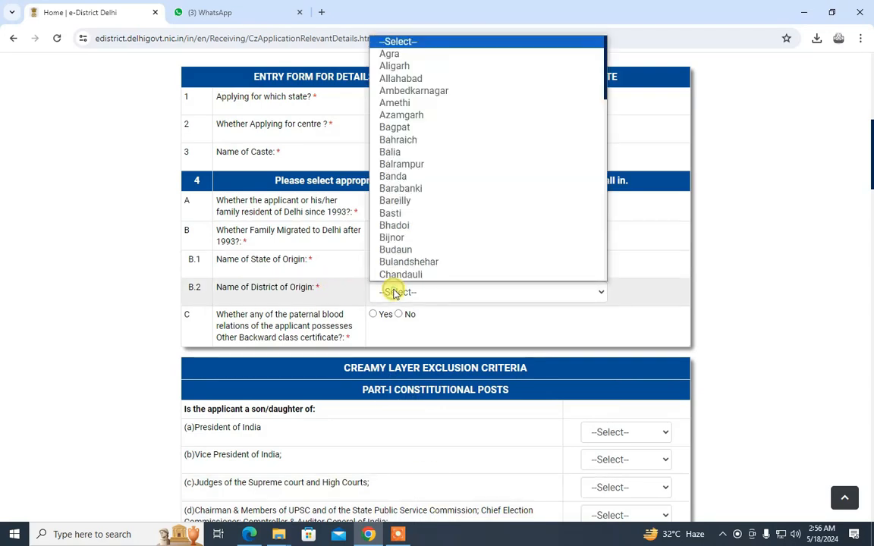
{"action": "left_click", "coordinate": [395, 215]}
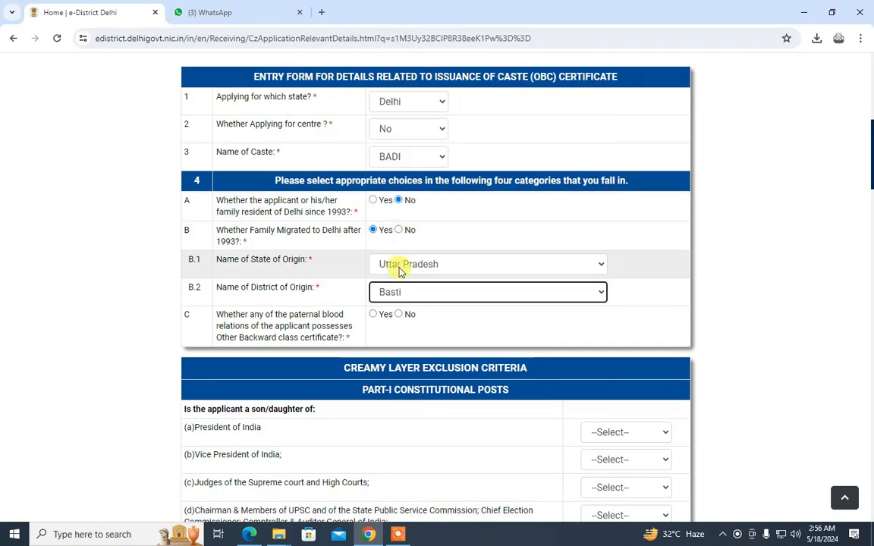
Answer Yes to question C on a paternal relative's OBC certificate and enter the holder's name in C.1
{"action": "triple_click", "coordinate": [311, 317]}
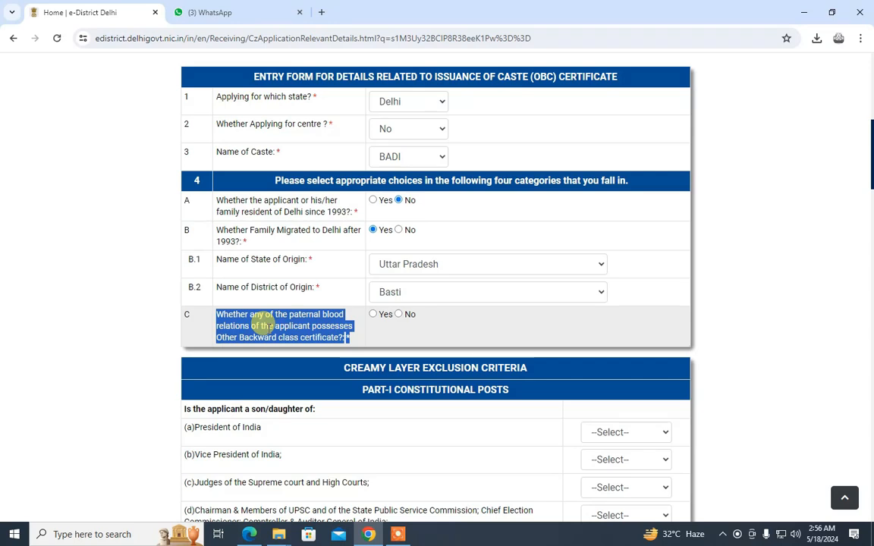
{"action": "left_click", "coordinate": [373, 314]}
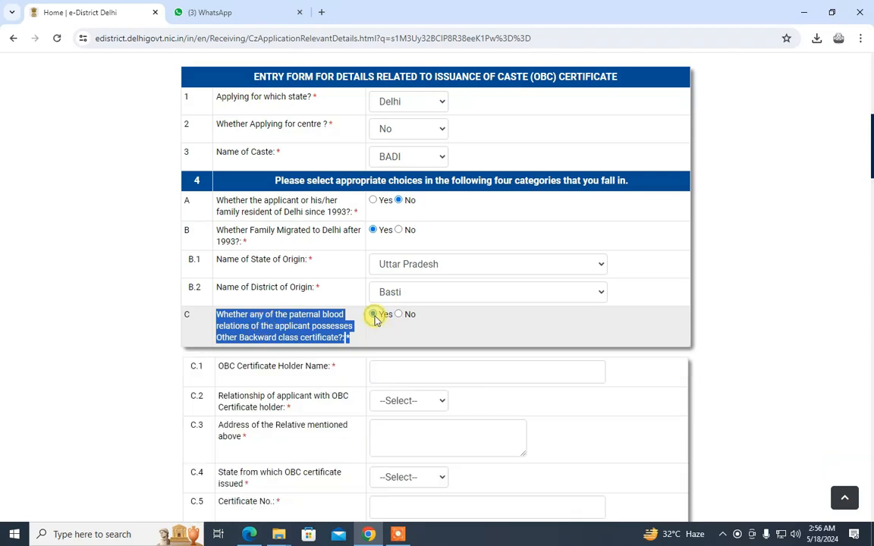
{"action": "left_click", "coordinate": [400, 319]}
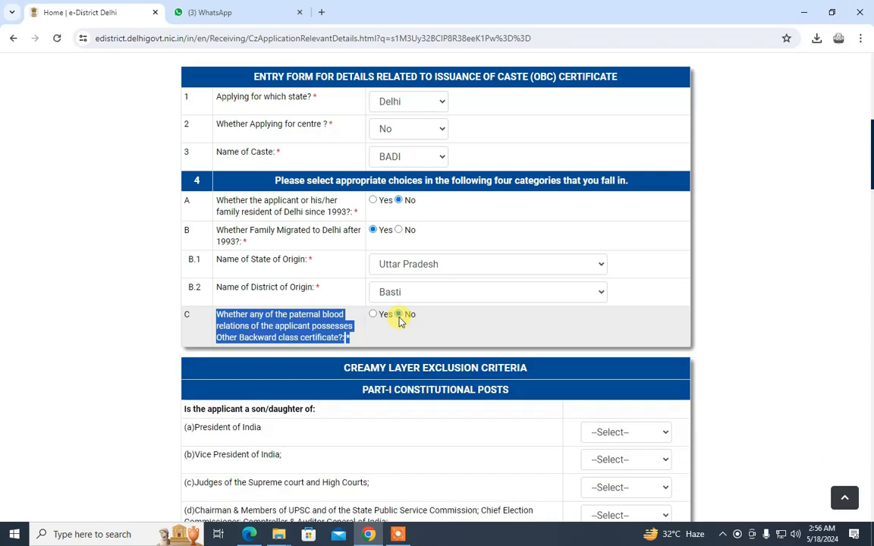
{"action": "left_click", "coordinate": [372, 316]}
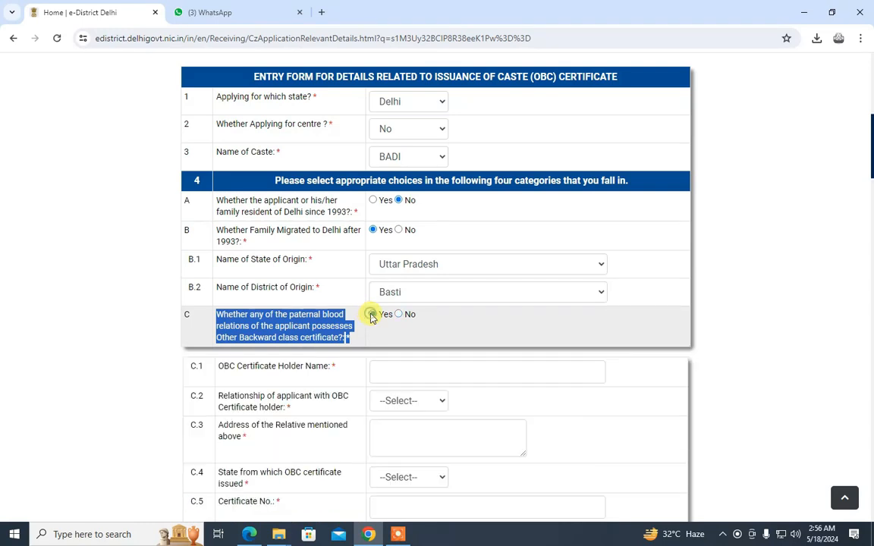
{"action": "left_click", "coordinate": [455, 371]}
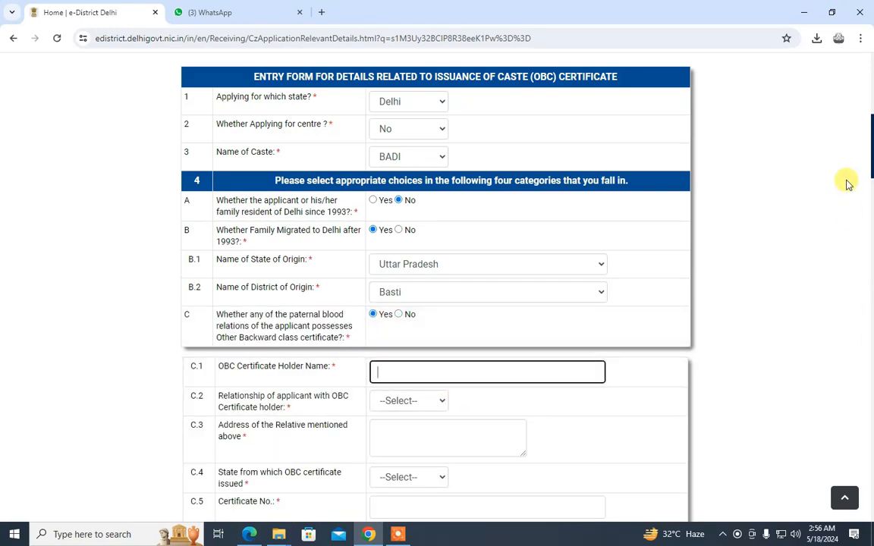
{"action": "scroll", "coordinate": [867, 175], "scroll_direction": "down", "scroll_amount": 2}
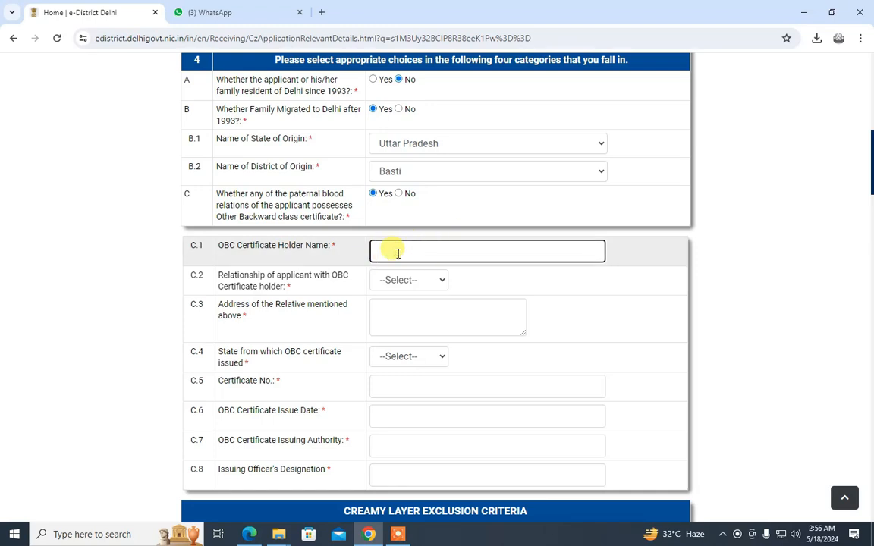
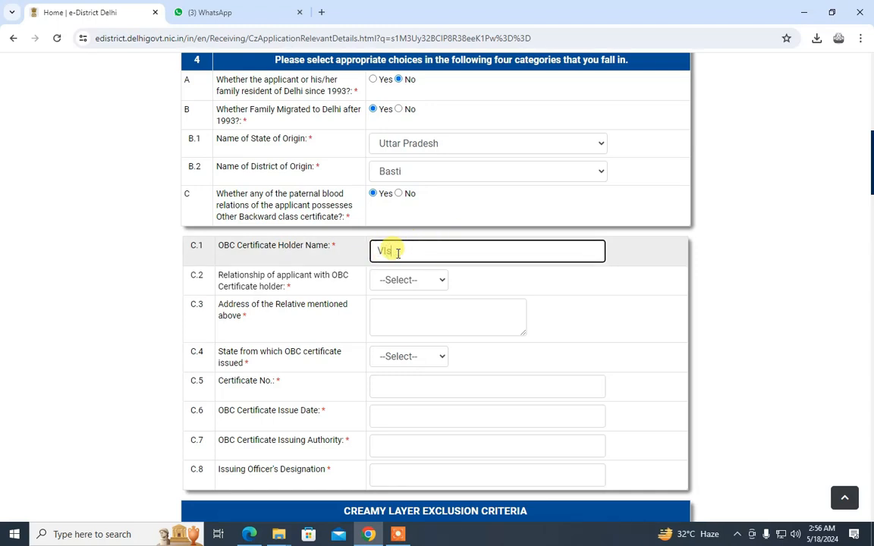
{"action": "left_click", "coordinate": [390, 280]}
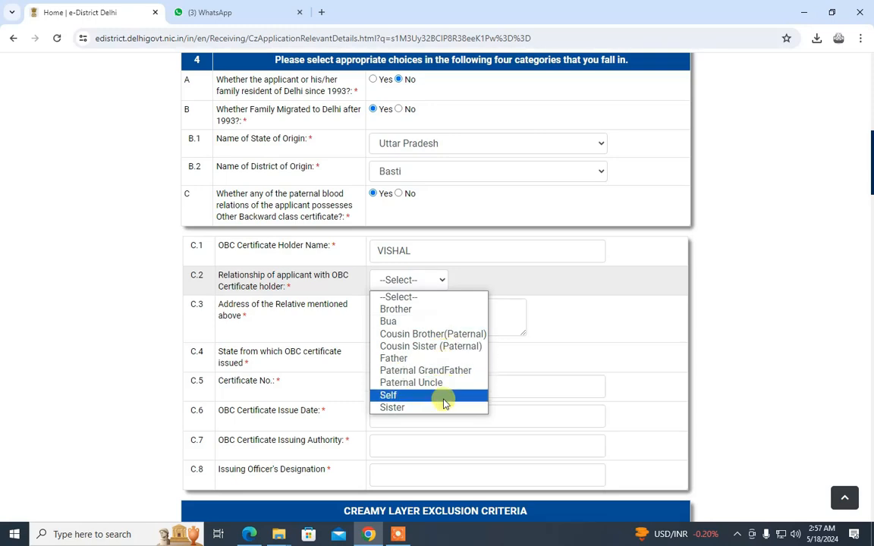
Set the relationship to Brother, enter the relative's address, and choose Delhi as the issuing state
{"action": "left_click", "coordinate": [443, 310]}
{"action": "left_click", "coordinate": [421, 323]}
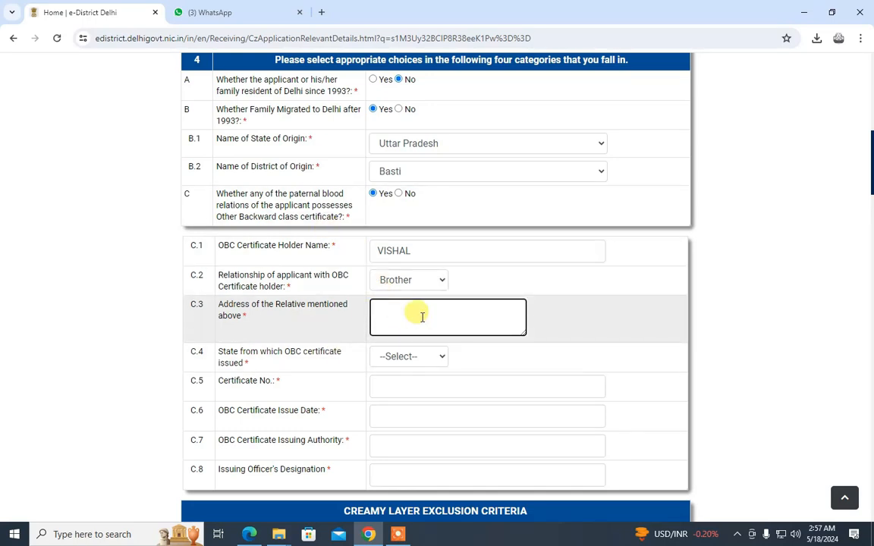
{"action": "type", "text": "XYz SHHSHS"}
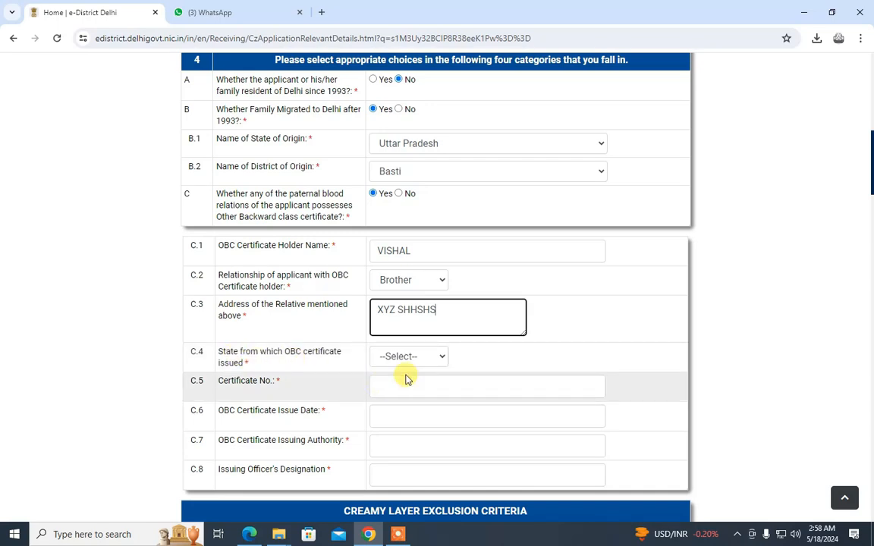
{"action": "triple_click", "coordinate": [303, 353]}
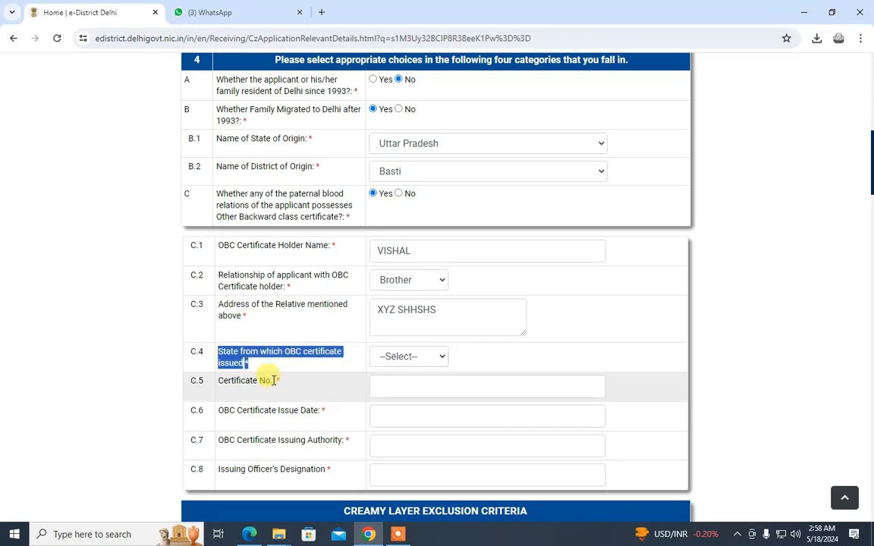
{"action": "left_click", "coordinate": [414, 311]}
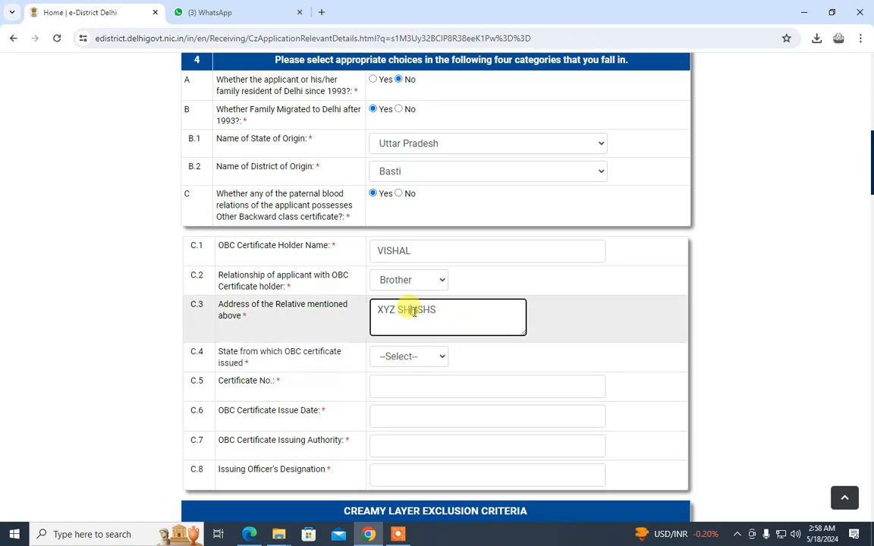
{"action": "triple_click", "coordinate": [414, 311]}
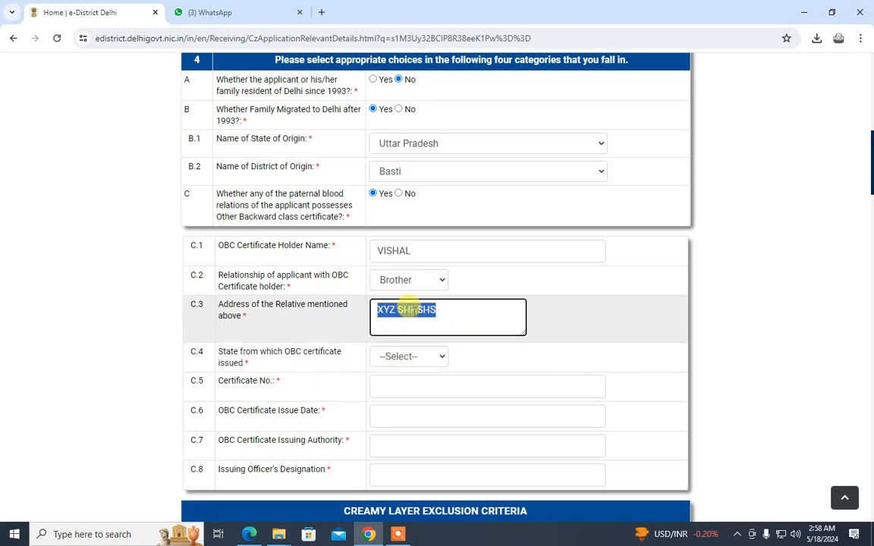
{"action": "left_click", "coordinate": [385, 356]}
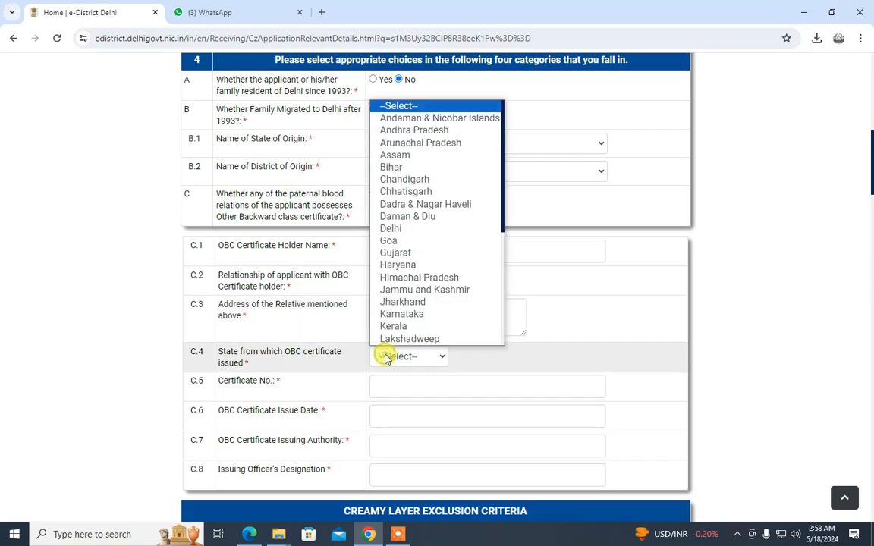
{"action": "left_click", "coordinate": [396, 230]}
Enter the OBC certificate number and set the issue date to 15 May 2019
{"action": "left_click", "coordinate": [410, 388]}
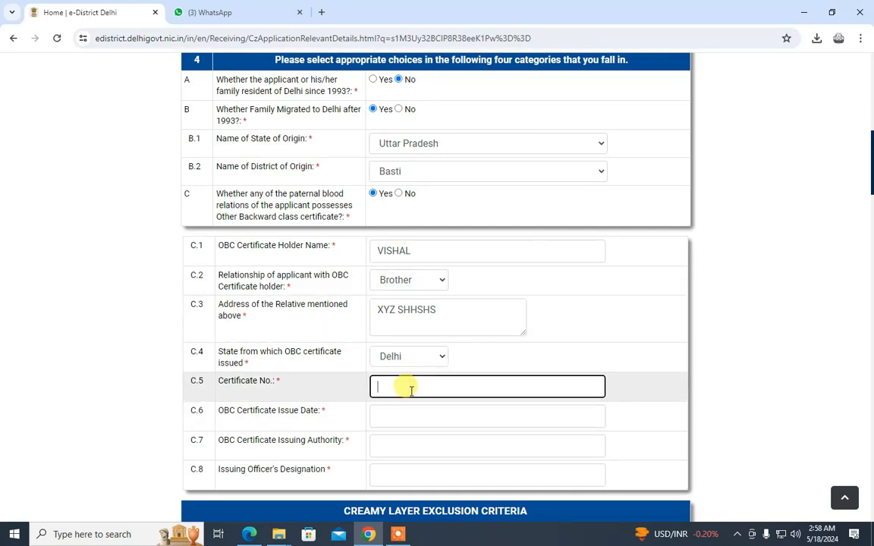
{"action": "left_click", "coordinate": [393, 418]}
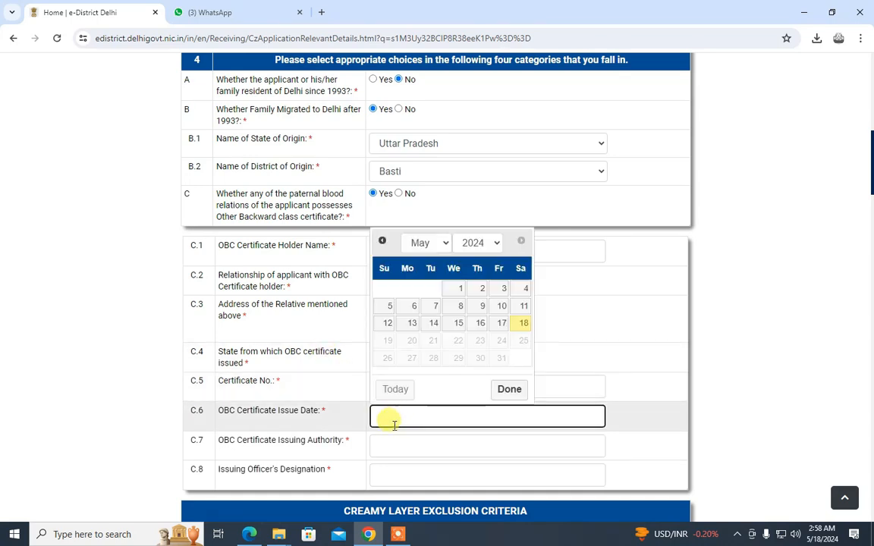
{"action": "left_click", "coordinate": [463, 242]}
{"action": "left_click", "coordinate": [473, 430]}
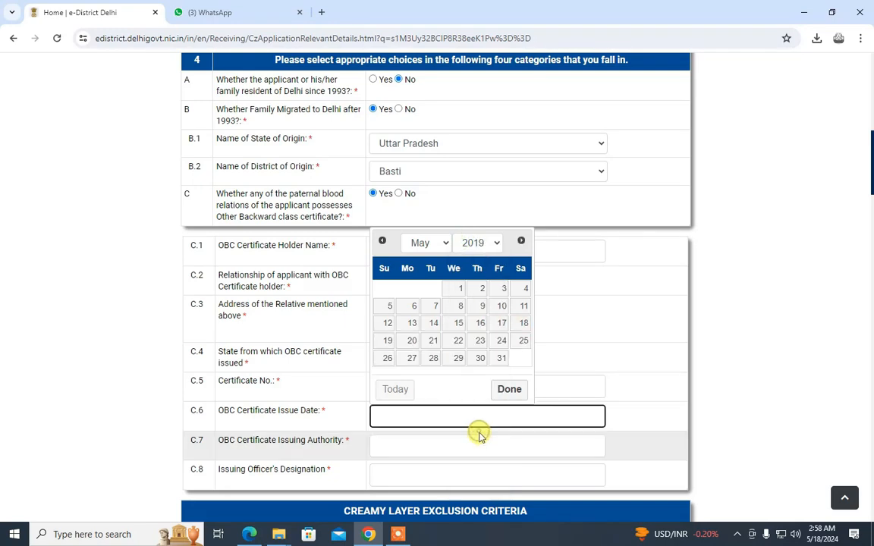
{"action": "left_click", "coordinate": [455, 321]}
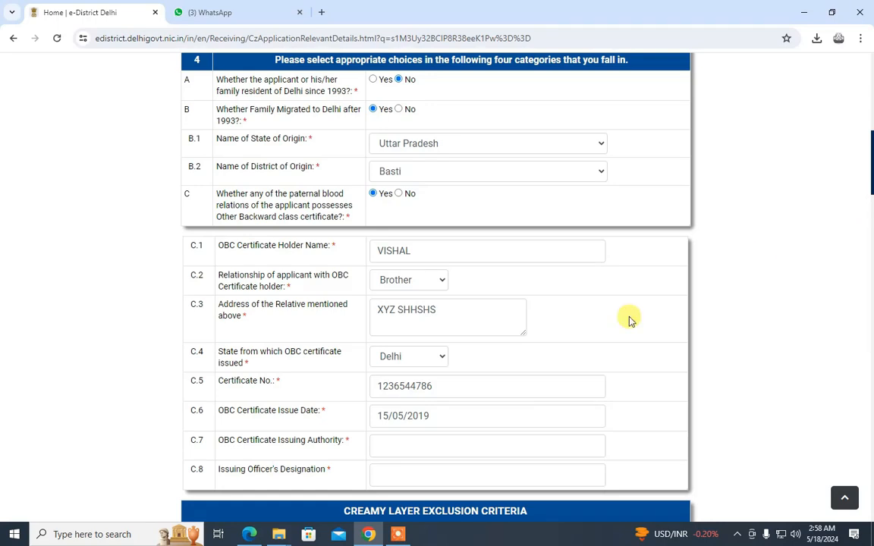
Enter DELHI GOVT as the issuing authority and TEHSILDAR as the officer's designation
{"action": "left_click", "coordinate": [406, 444]}
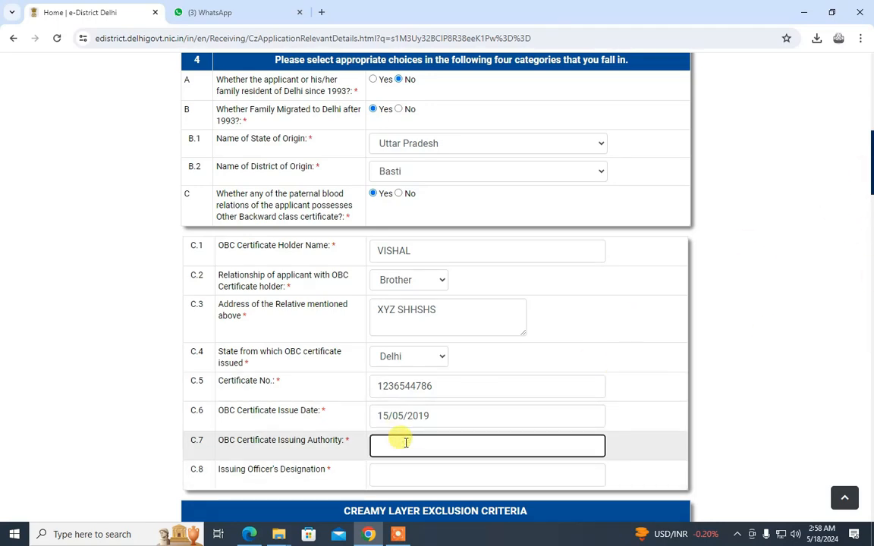
{"action": "type", "text": "DLHI GOVT"}
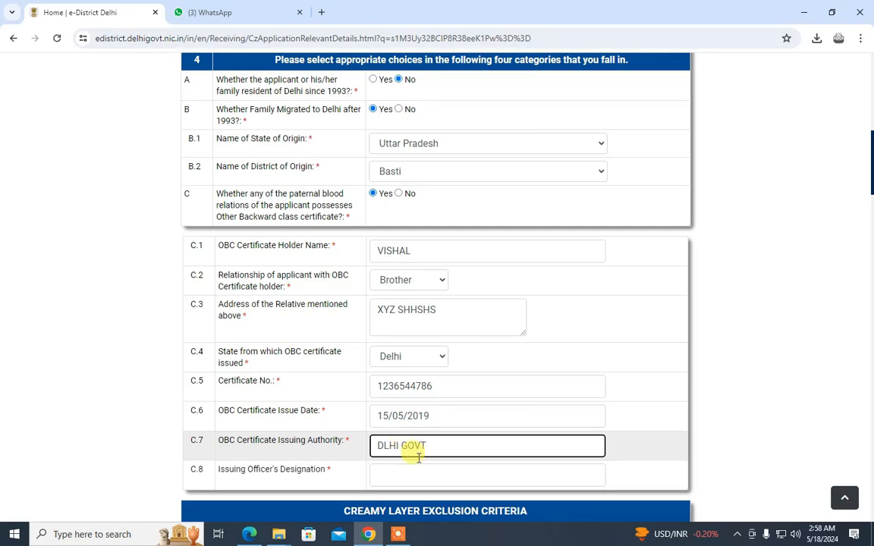
{"action": "double_click", "coordinate": [384, 446]}
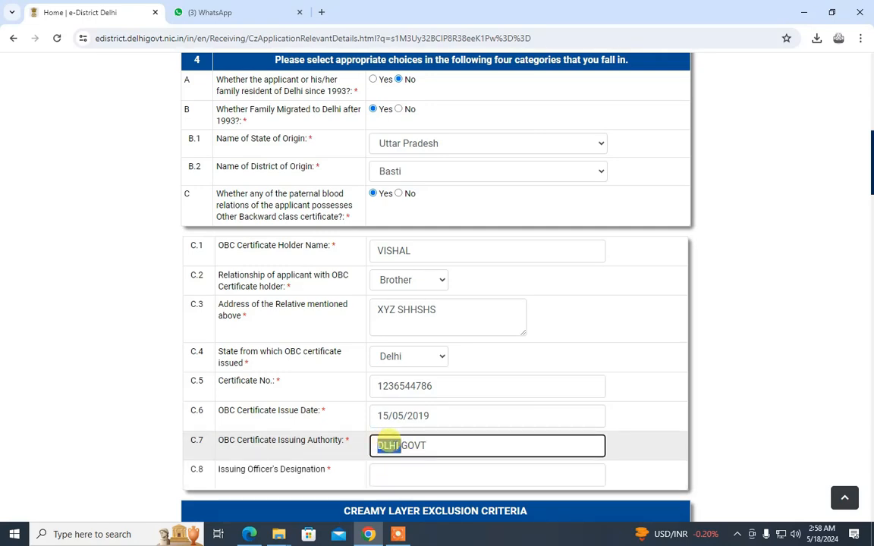
{"action": "type", "text": "DELHI"}
{"action": "key", "text": "Tab"}
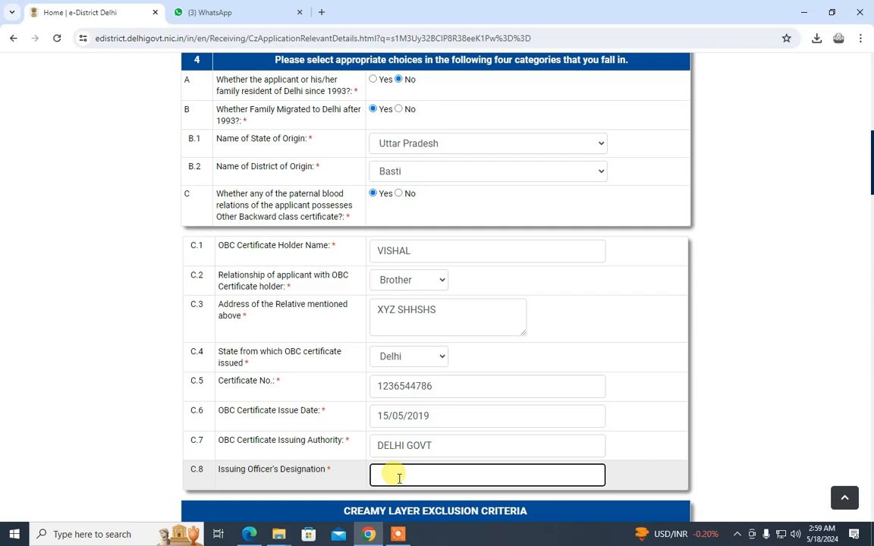
{"action": "type", "text": "tEHSILdar"}
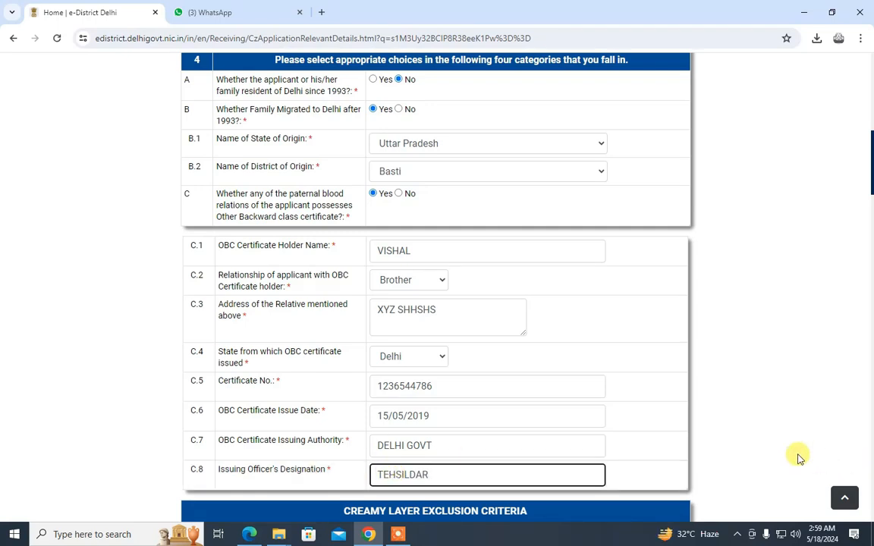
{"action": "left_click", "coordinate": [675, 396]}
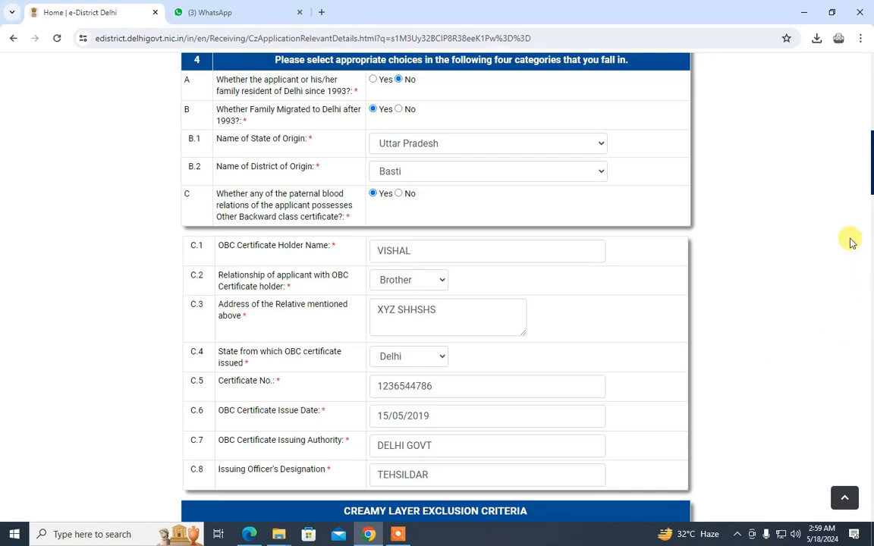
Answer No to all five Part-I constitutional post questions, from President of India to positions of like nature
{"action": "left_click_drag", "start_coordinate": [867, 176], "coordinate": [870, 241]}
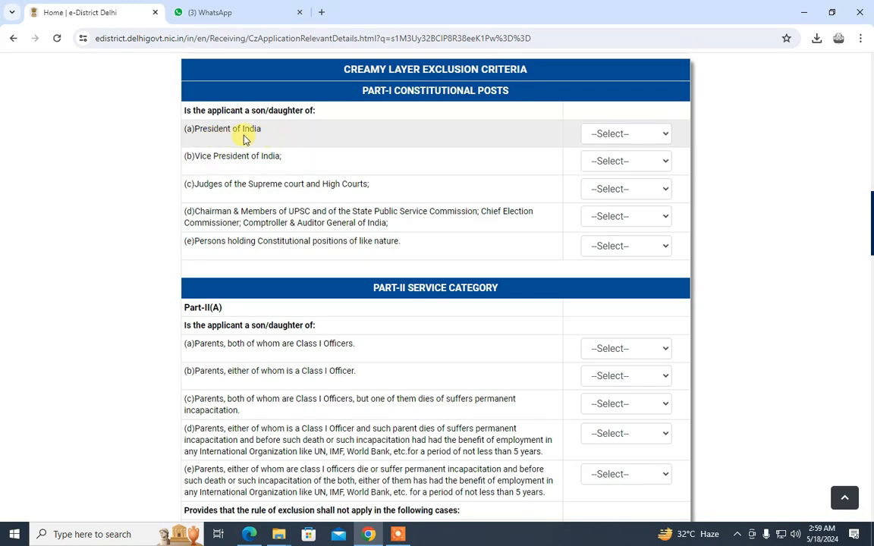
{"action": "left_click", "coordinate": [642, 135]}
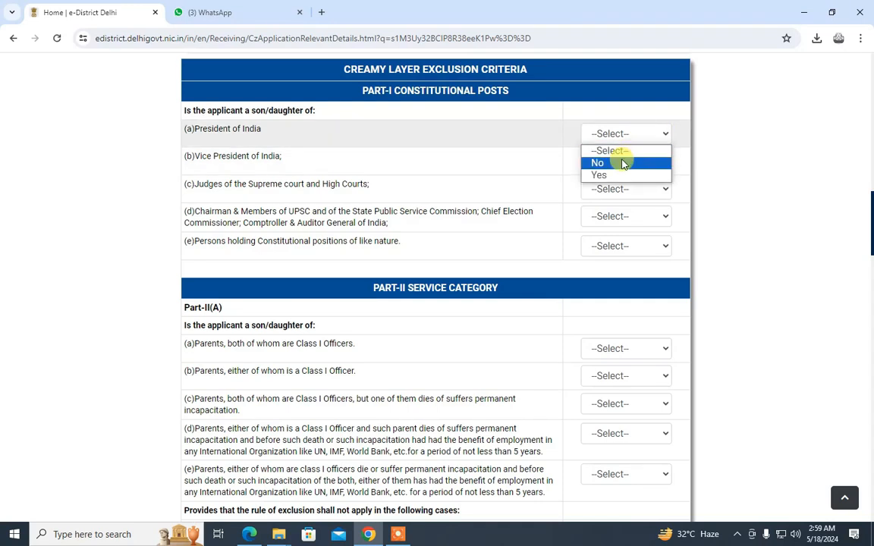
{"action": "left_click", "coordinate": [622, 164]}
{"action": "left_click", "coordinate": [611, 160]}
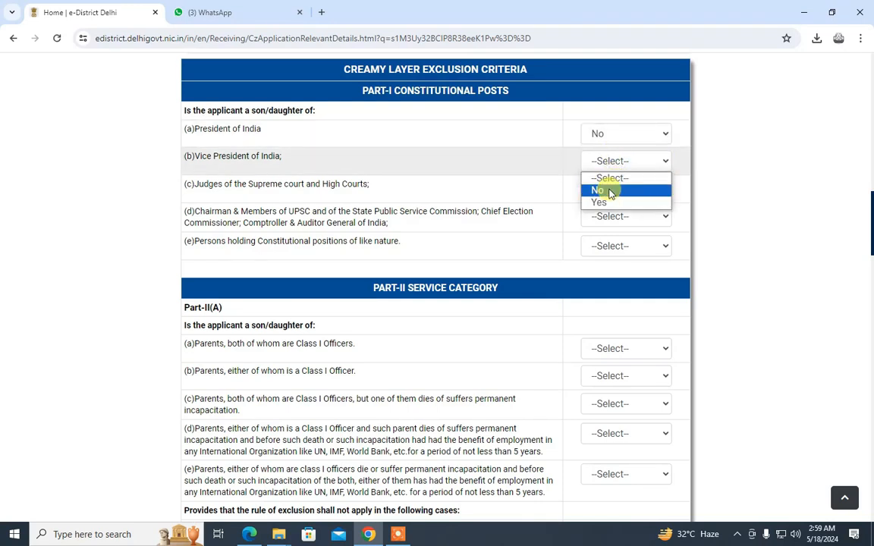
{"action": "left_click", "coordinate": [610, 193]}
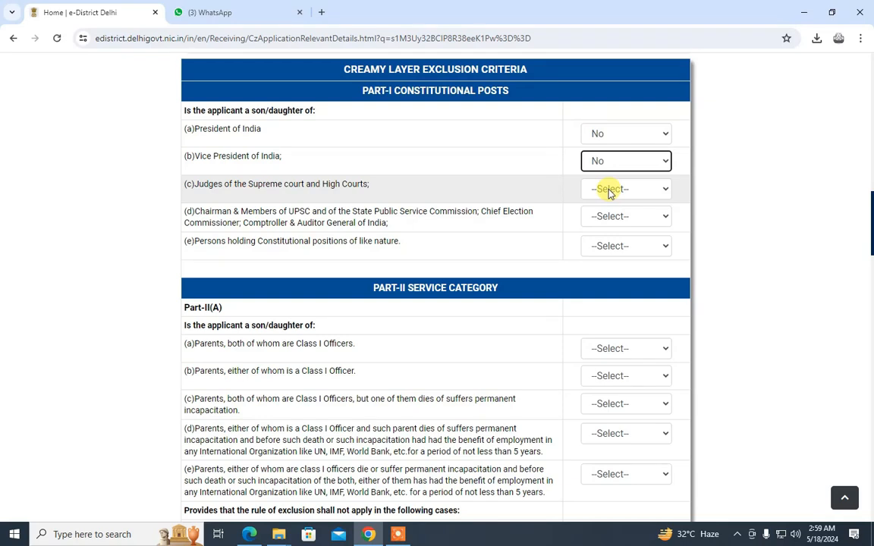
{"action": "left_click", "coordinate": [609, 189]}
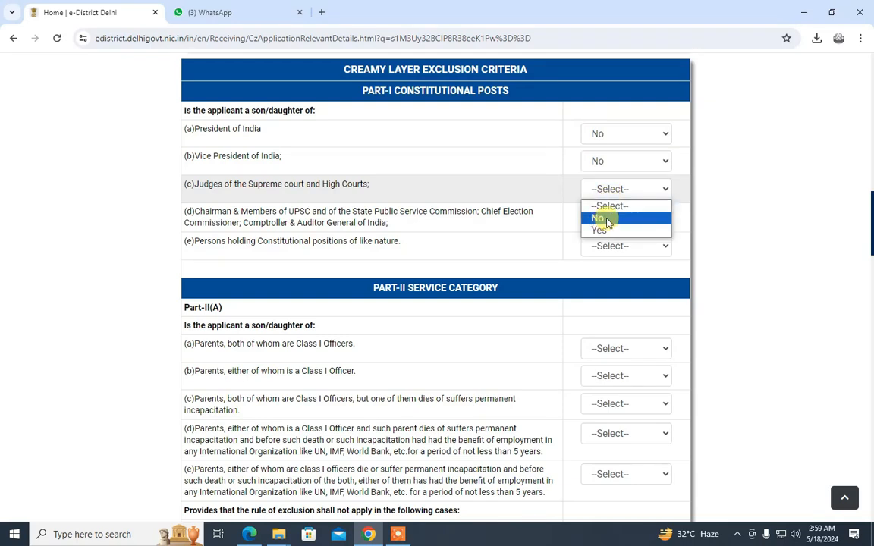
{"action": "left_click", "coordinate": [607, 220]}
{"action": "left_click", "coordinate": [606, 219]}
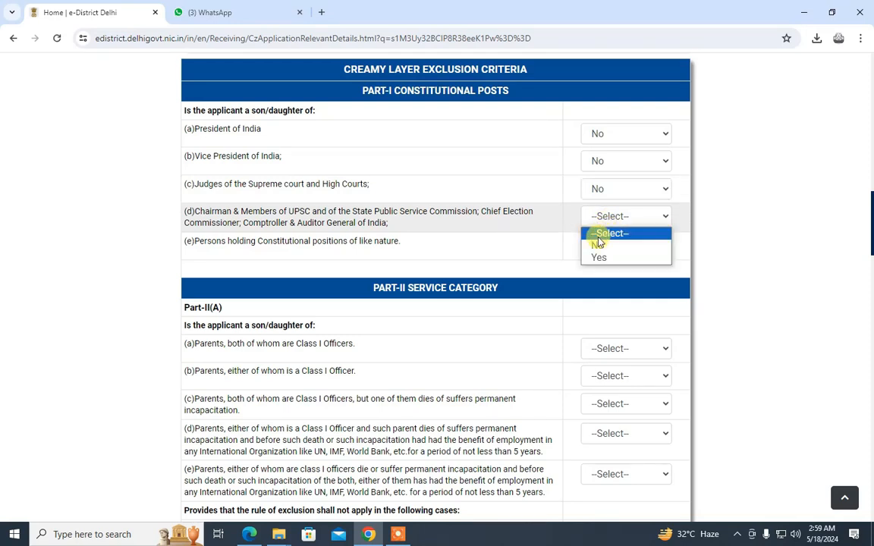
{"action": "left_click", "coordinate": [599, 244]}
{"action": "left_click", "coordinate": [598, 244]}
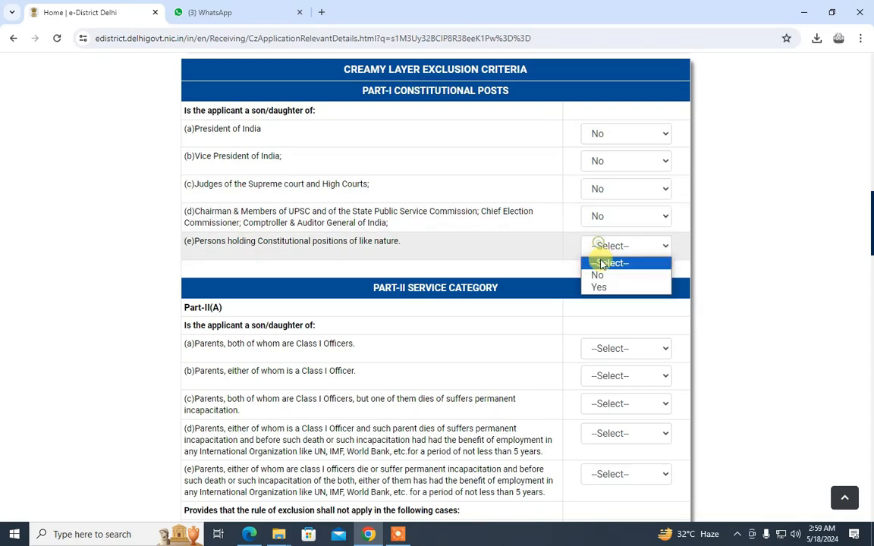
{"action": "left_click", "coordinate": [598, 275]}
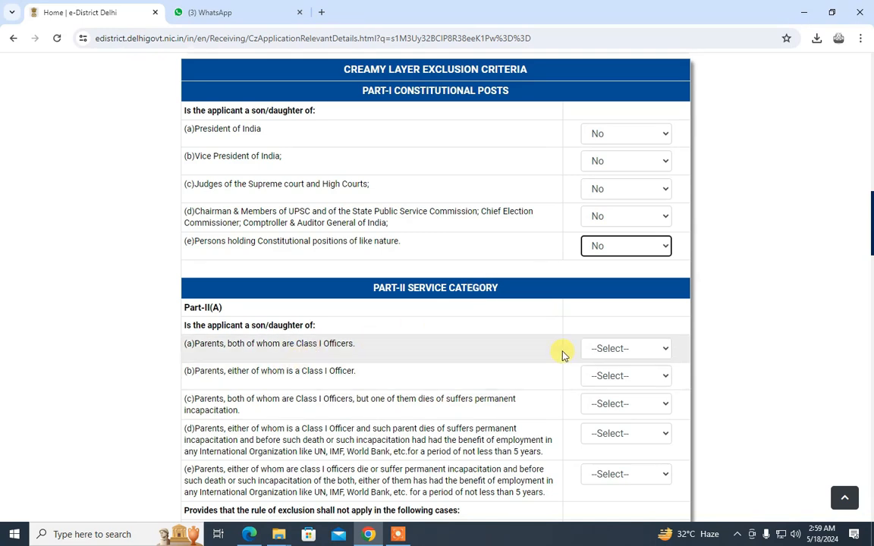
Answer No to Part-II(A) questions (a), (b), (c) and (e) about parents' Class I posts
{"action": "left_click", "coordinate": [637, 348]}
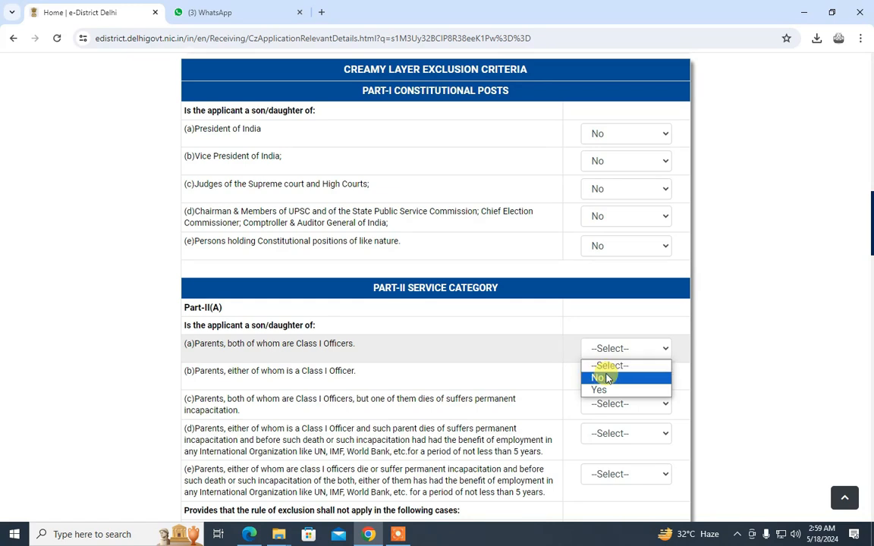
{"action": "left_click", "coordinate": [606, 378]}
{"action": "left_click", "coordinate": [605, 376]}
{"action": "left_click", "coordinate": [596, 403]}
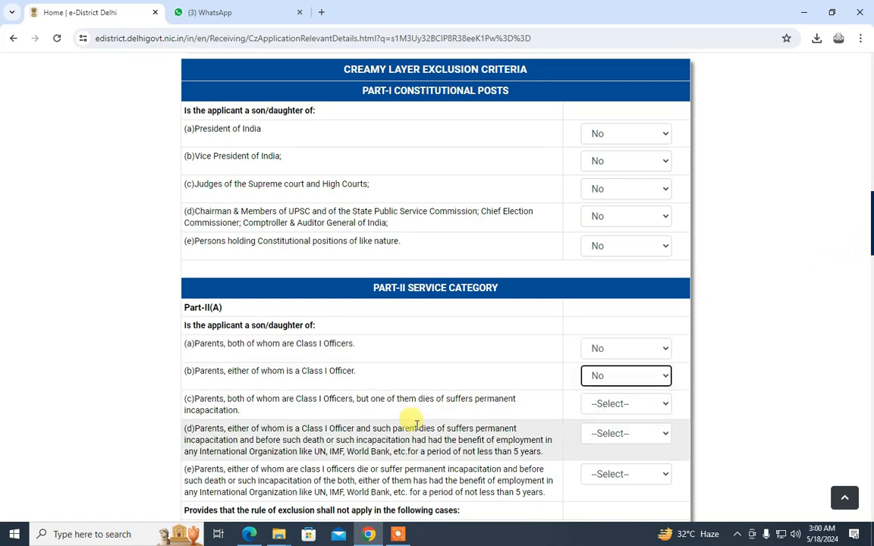
{"action": "scroll", "coordinate": [871, 273], "scroll_direction": "down", "scroll_amount": 3}
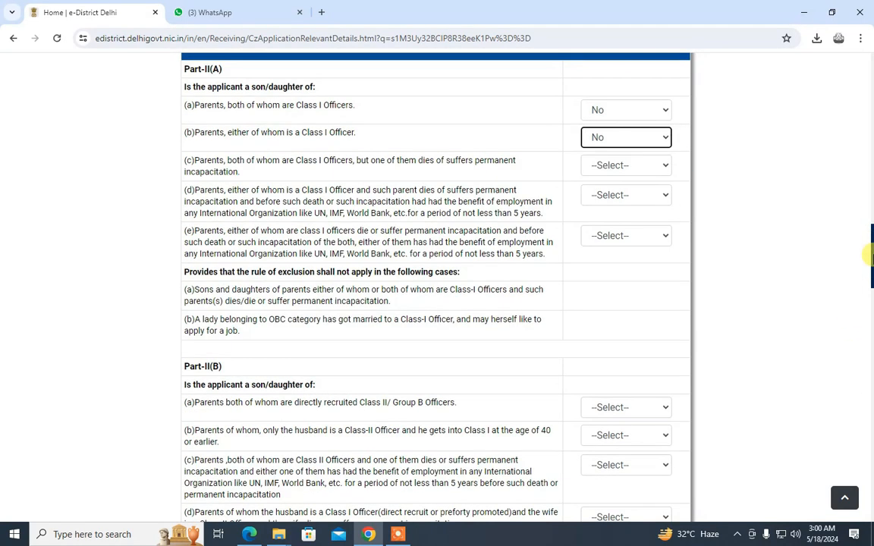
{"action": "left_click", "coordinate": [613, 165]}
{"action": "left_click", "coordinate": [598, 191]}
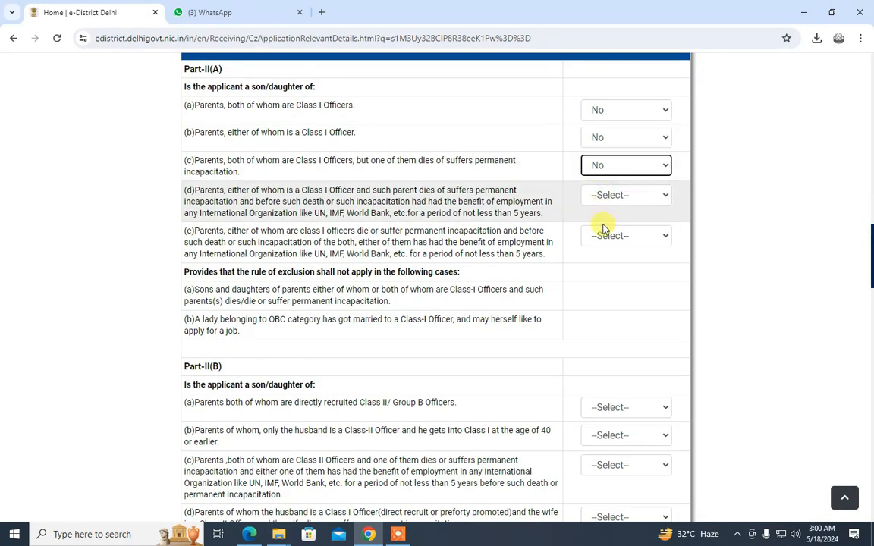
{"action": "left_click", "coordinate": [603, 239]}
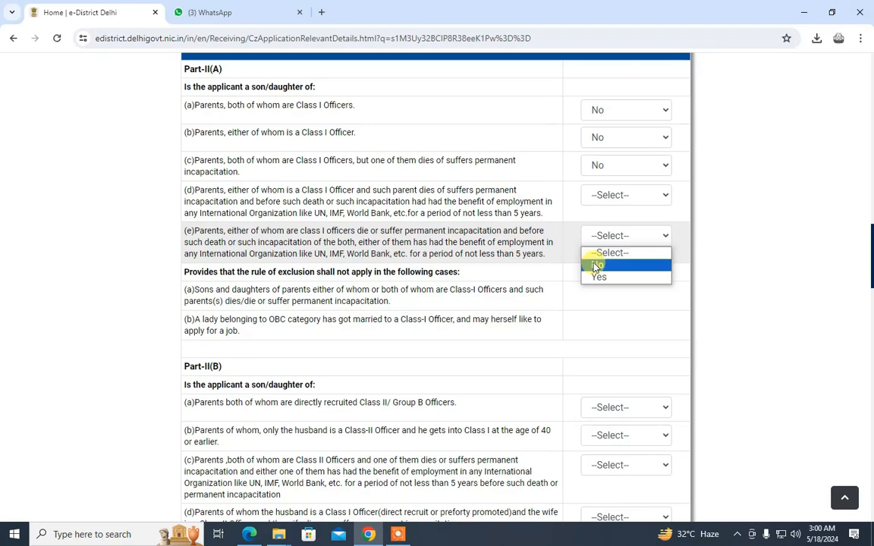
{"action": "left_click", "coordinate": [597, 265]}
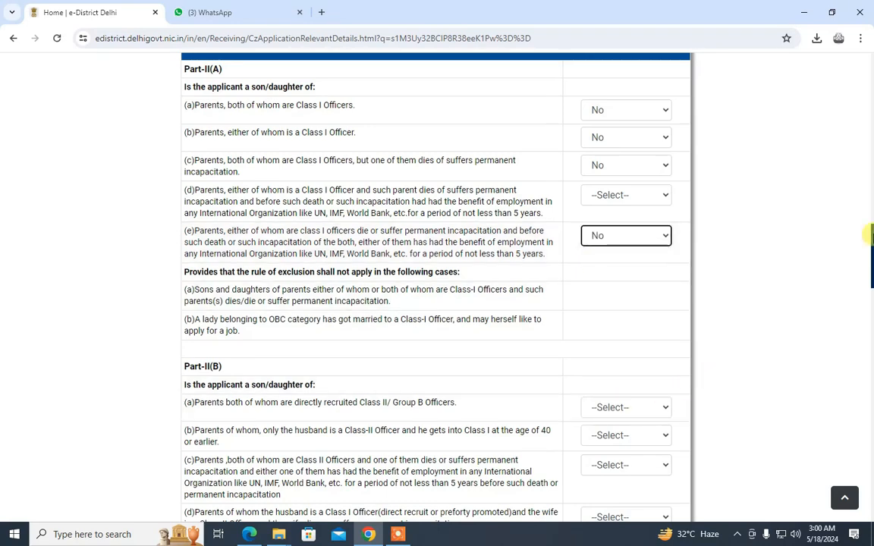
{"action": "scroll", "coordinate": [774, 343], "scroll_direction": "down", "scroll_amount": 3}
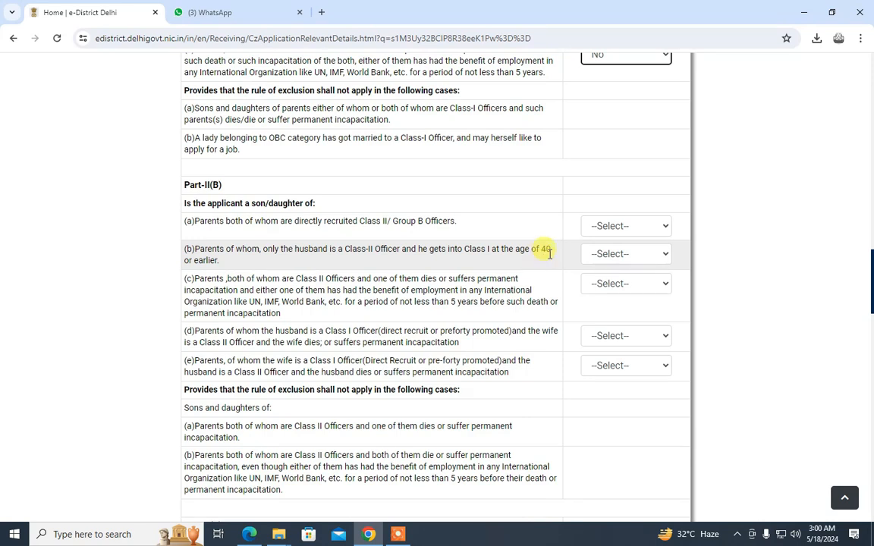
Answer No to Part-II(B) questions (a) through (e)
{"action": "left_click", "coordinate": [588, 226]}
{"action": "left_click", "coordinate": [599, 254]}
{"action": "left_click", "coordinate": [601, 258]}
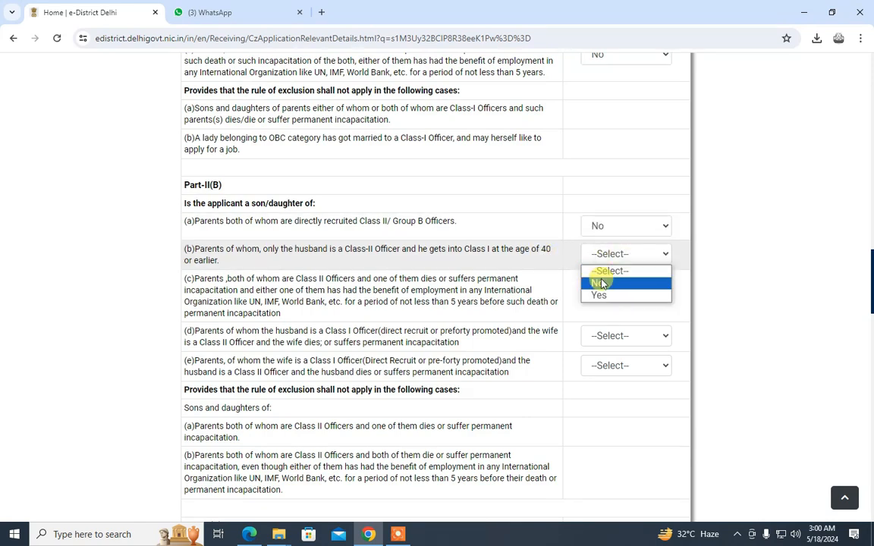
{"action": "left_click", "coordinate": [598, 283]}
{"action": "left_click", "coordinate": [601, 285]}
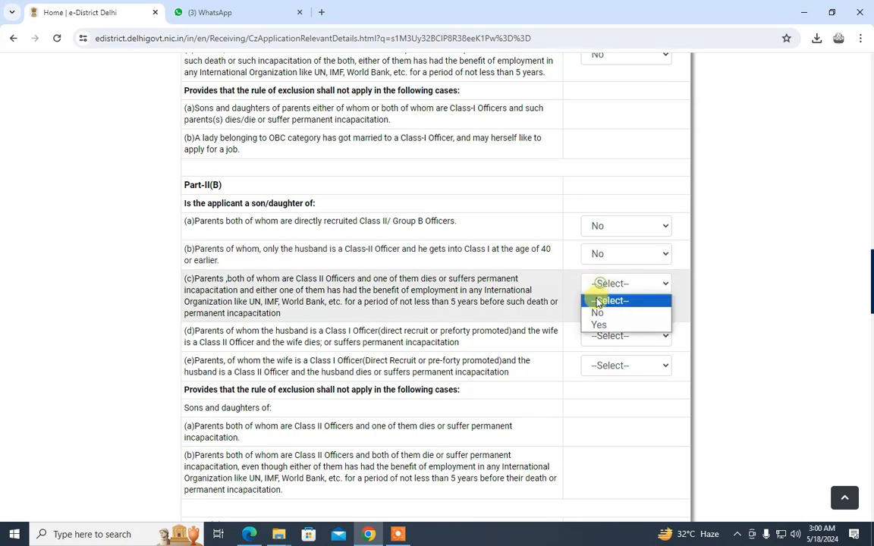
{"action": "left_click", "coordinate": [592, 311]}
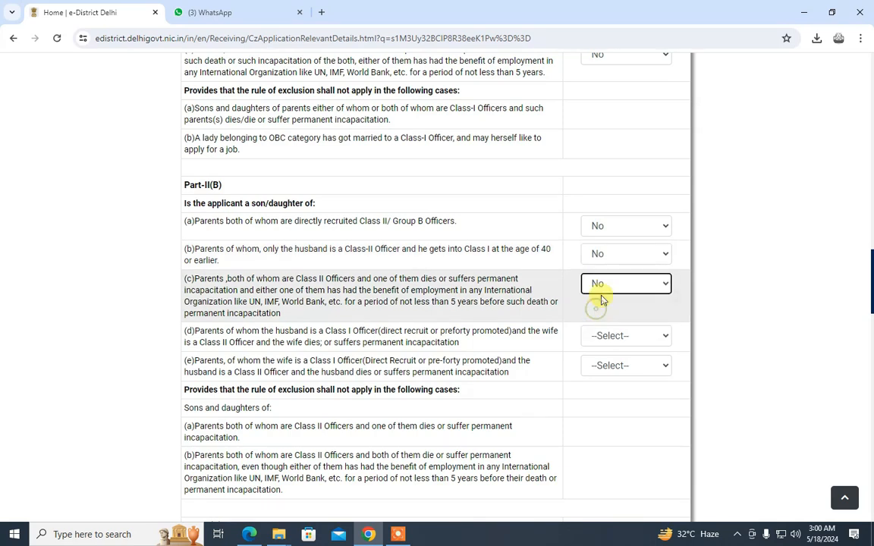
{"action": "left_click", "coordinate": [605, 336]}
{"action": "left_click", "coordinate": [598, 366]}
{"action": "left_click", "coordinate": [599, 370]}
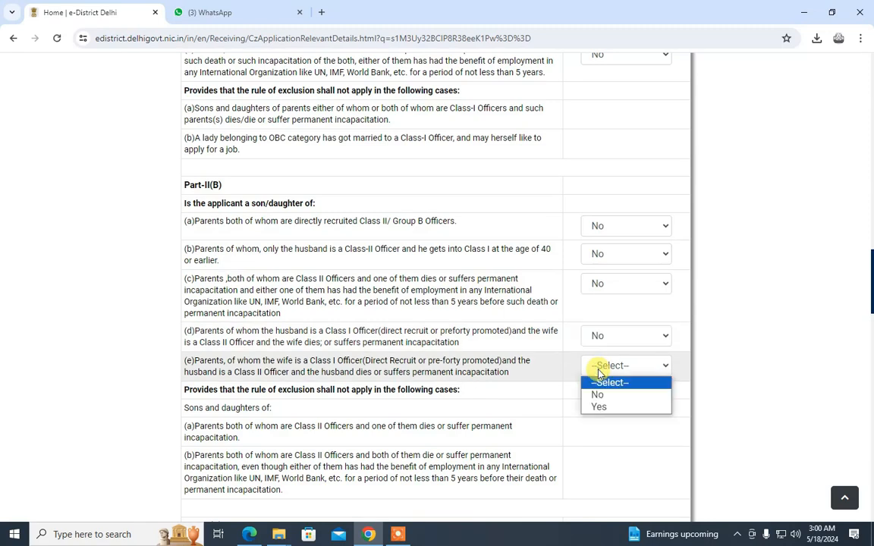
{"action": "left_click", "coordinate": [596, 394]}
Answer No to the armed forces Colonel question and both Part-V agricultural land questions
{"action": "left_click_drag", "start_coordinate": [869, 270], "coordinate": [869, 327]}
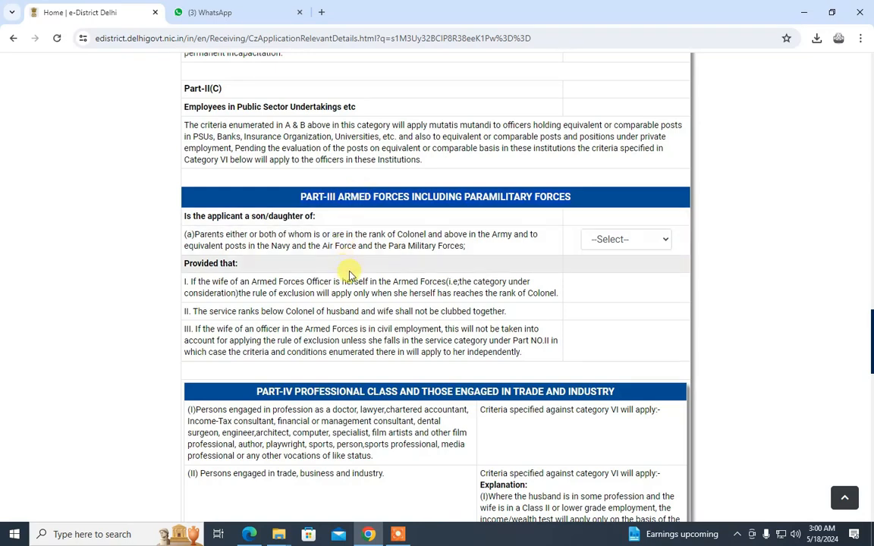
{"action": "left_click", "coordinate": [607, 242]}
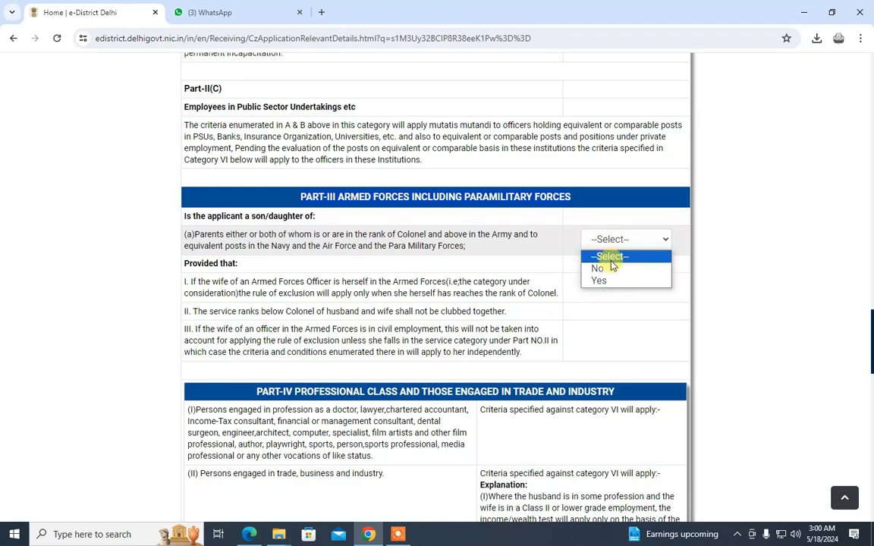
{"action": "left_click", "coordinate": [605, 269]}
{"action": "scroll", "coordinate": [871, 309], "scroll_direction": "down", "scroll_amount": 7}
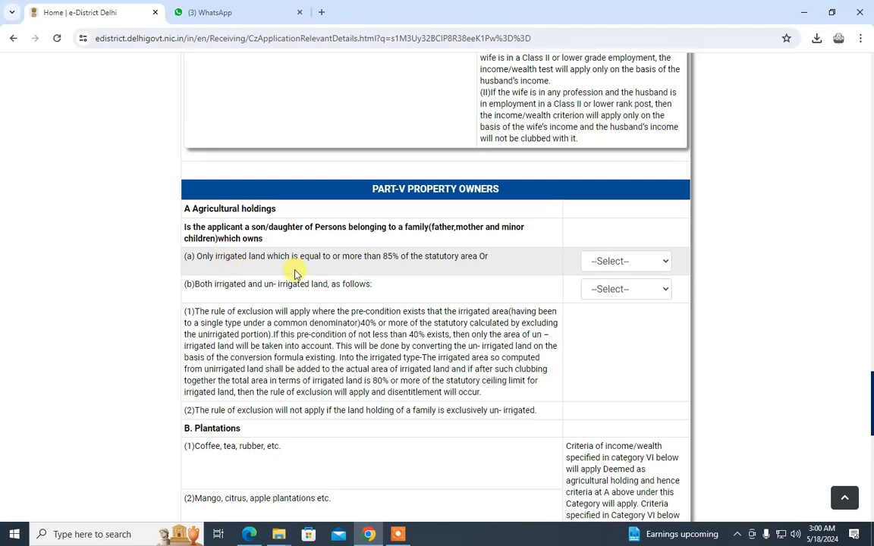
{"action": "left_click", "coordinate": [623, 259]}
{"action": "left_click", "coordinate": [597, 289]}
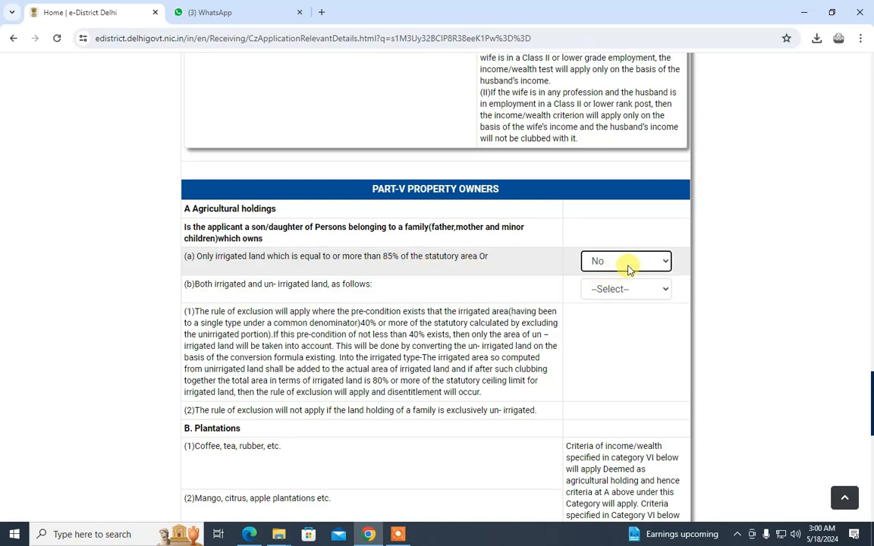
{"action": "left_click", "coordinate": [624, 288]}
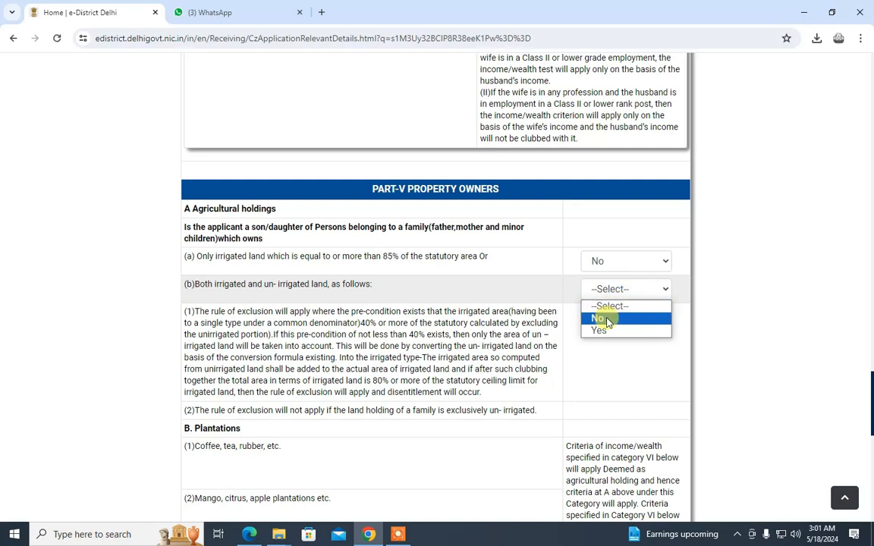
{"action": "left_click", "coordinate": [607, 319]}
Answer No to the Part-VI income and wealth questions and submit the creamy layer criteria
{"action": "left_click_drag", "start_coordinate": [872, 432], "coordinate": [872, 496]}
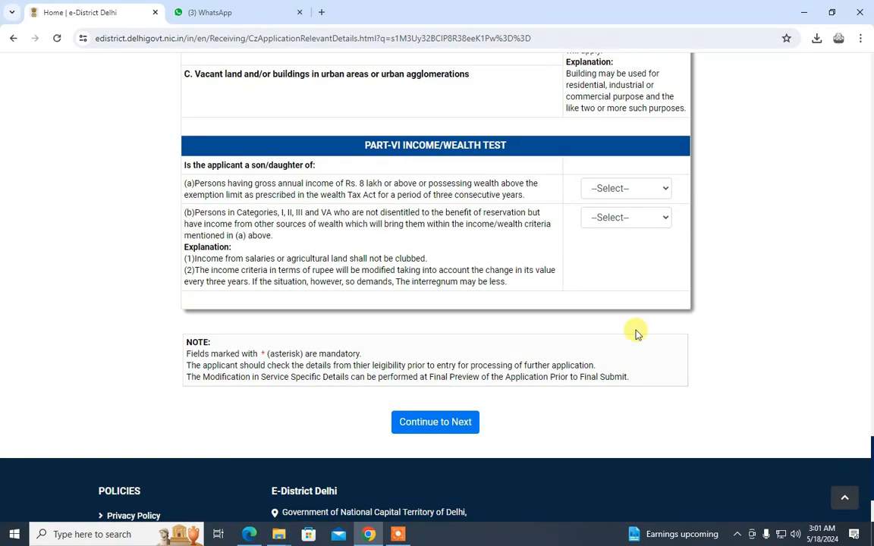
{"action": "left_click", "coordinate": [613, 193]}
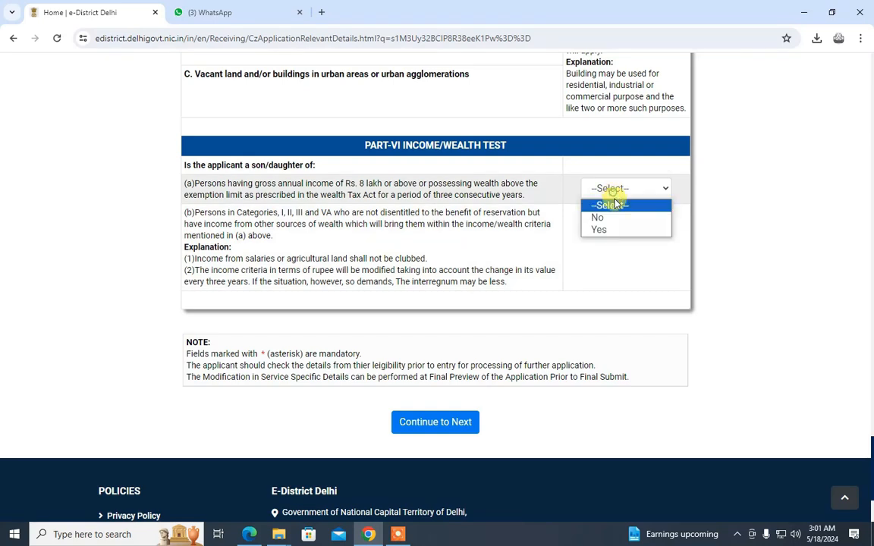
{"action": "left_click", "coordinate": [605, 217]}
{"action": "left_click", "coordinate": [607, 218]}
{"action": "left_click", "coordinate": [606, 246]}
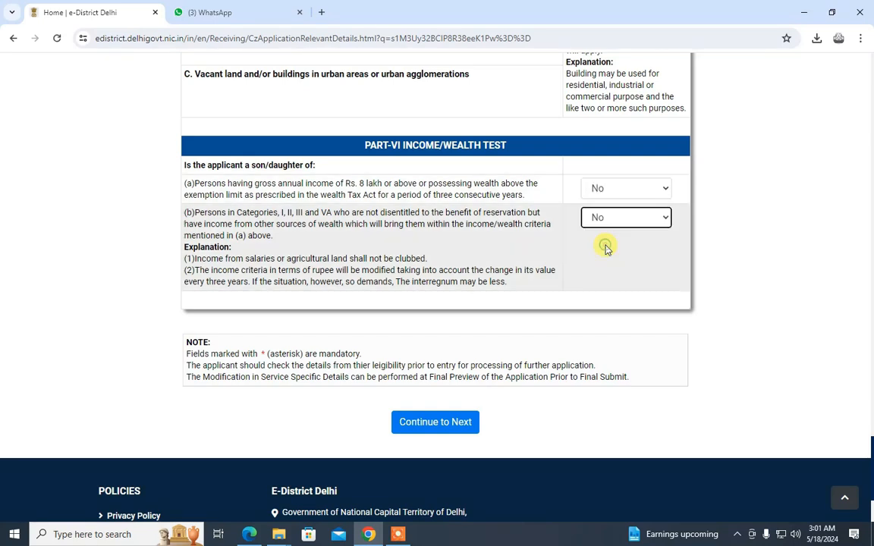
{"action": "left_click", "coordinate": [443, 424]}
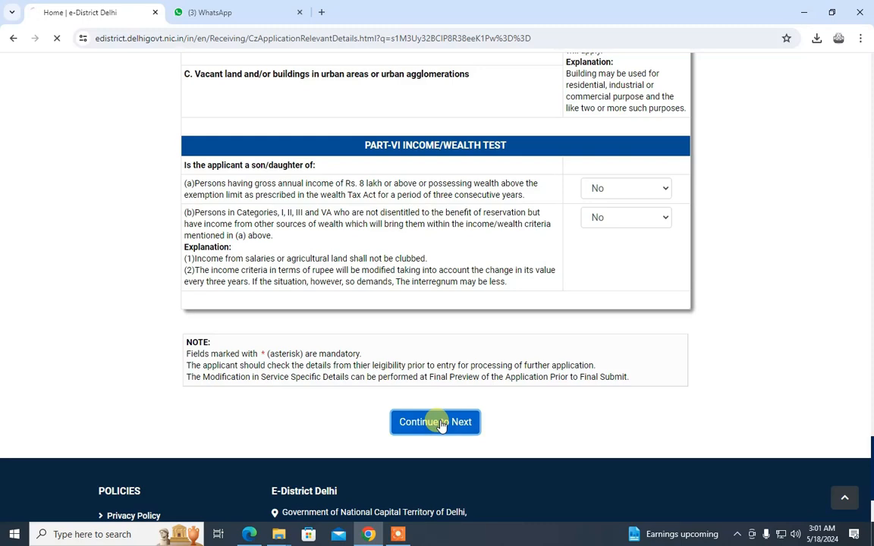
Answer No to the flagged Part-II(A) question (d) and continue to the next page
{"action": "left_click", "coordinate": [591, 175]}
{"action": "left_click", "coordinate": [592, 200]}
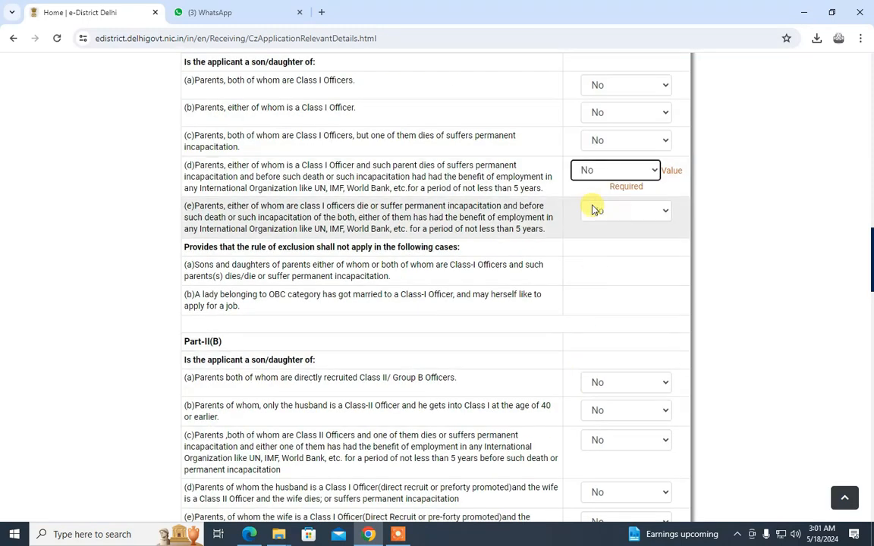
{"action": "scroll", "coordinate": [596, 210], "scroll_direction": "down", "scroll_amount": 20}
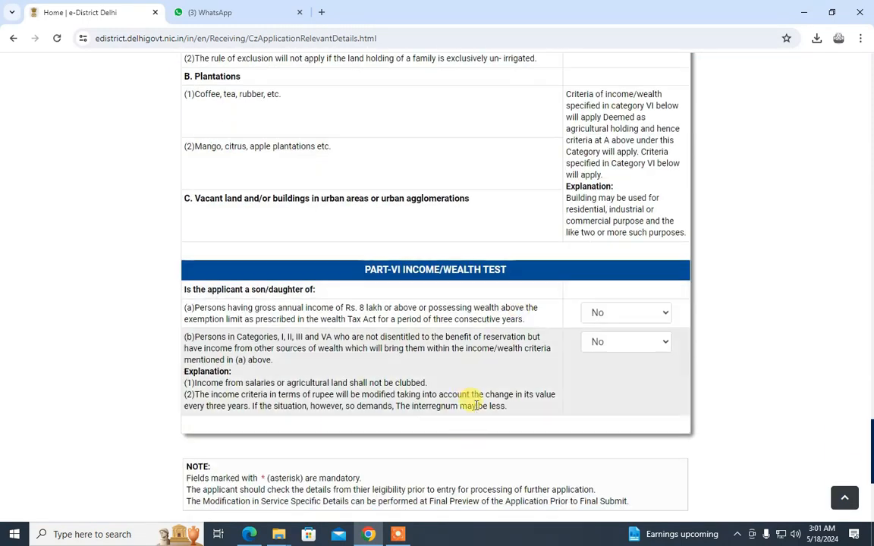
{"action": "scroll", "coordinate": [475, 402], "scroll_direction": "down", "scroll_amount": 5}
{"action": "left_click", "coordinate": [453, 276]}
Scroll to the supporting documents table and highlight the Identity Proof row label
{"action": "scroll", "coordinate": [498, 387], "scroll_direction": "down", "scroll_amount": 6}
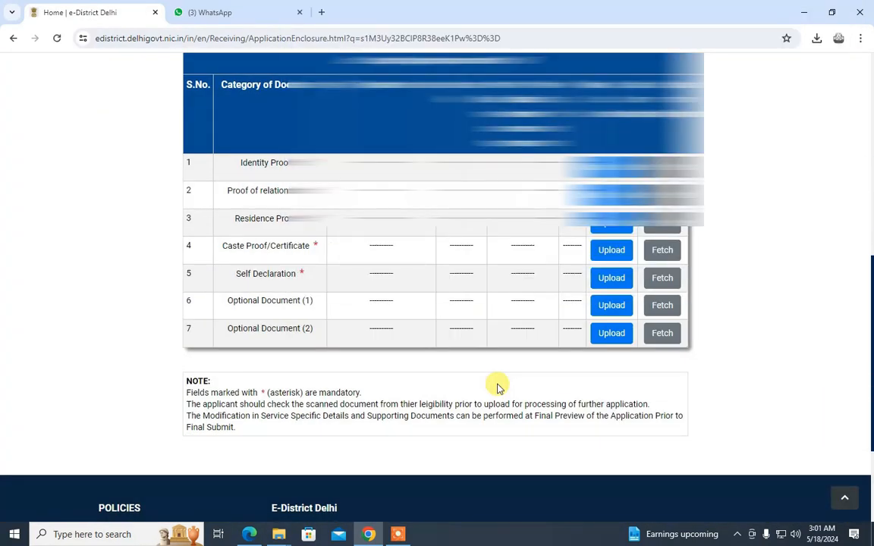
{"action": "double_click", "coordinate": [274, 163]}
{"action": "triple_click", "coordinate": [273, 164]}
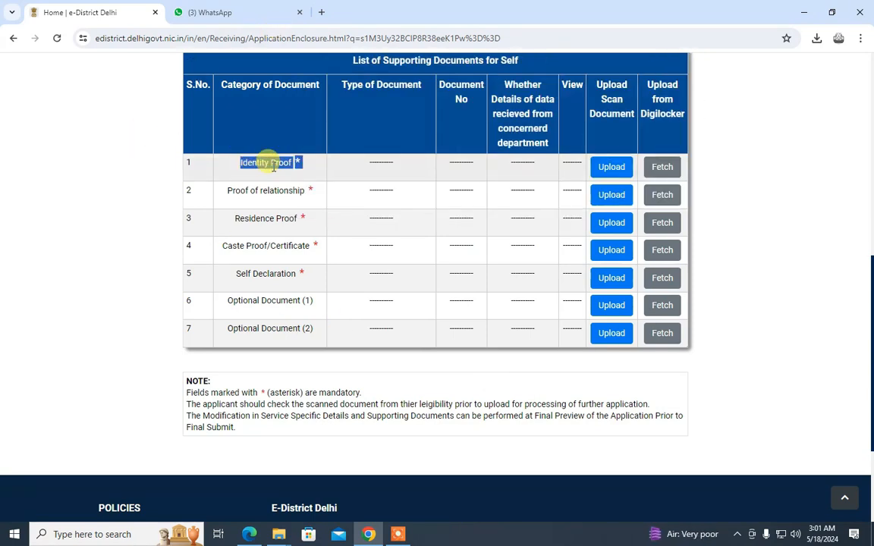
Upload the Identity Proof as the previously stored Aadhaar Card document and acknowledge the success alert
{"action": "left_click", "coordinate": [611, 167]}
{"action": "scroll", "coordinate": [609, 172], "scroll_direction": "down", "scroll_amount": 5}
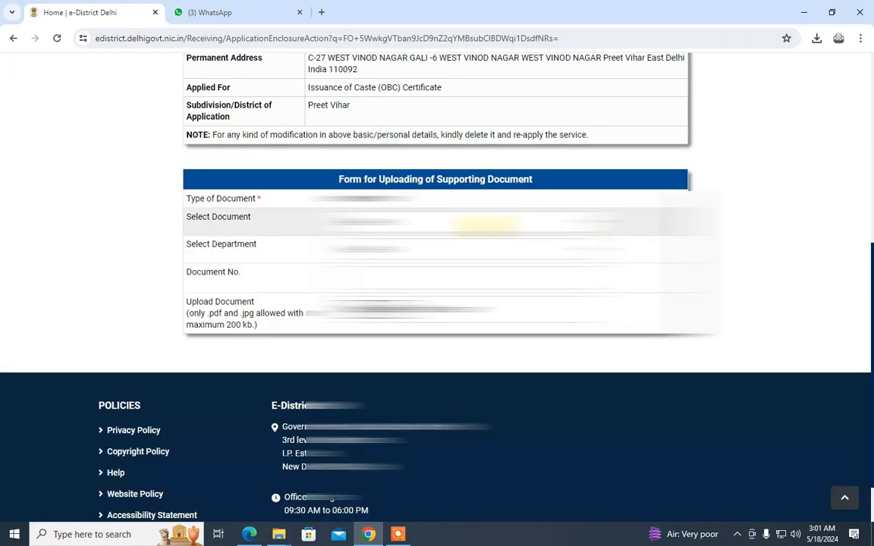
{"action": "left_click", "coordinate": [470, 222]}
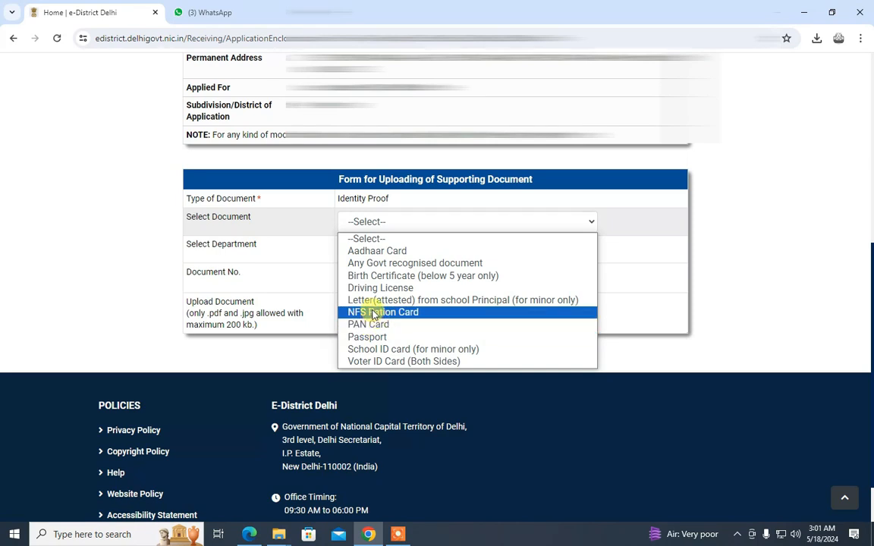
{"action": "left_click", "coordinate": [415, 258]}
{"action": "left_click", "coordinate": [408, 249]}
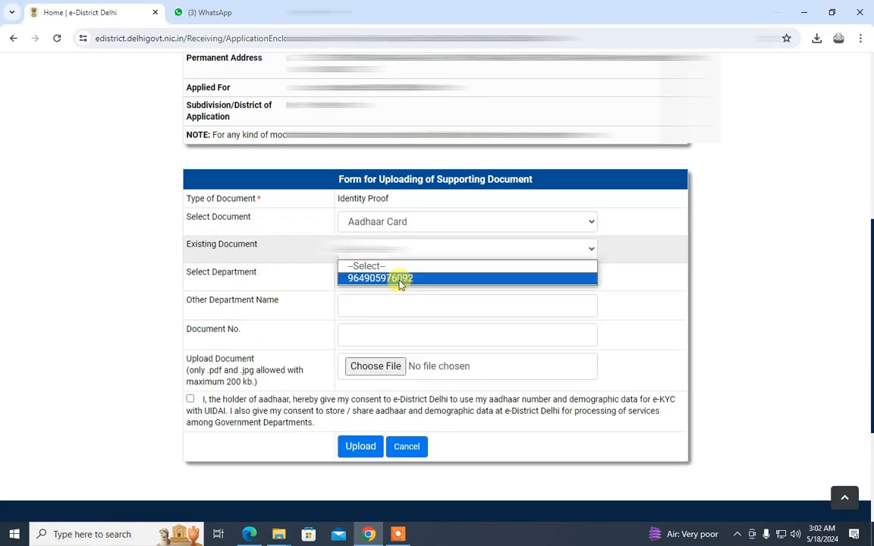
{"action": "left_click", "coordinate": [399, 279]}
{"action": "left_click", "coordinate": [566, 299]}
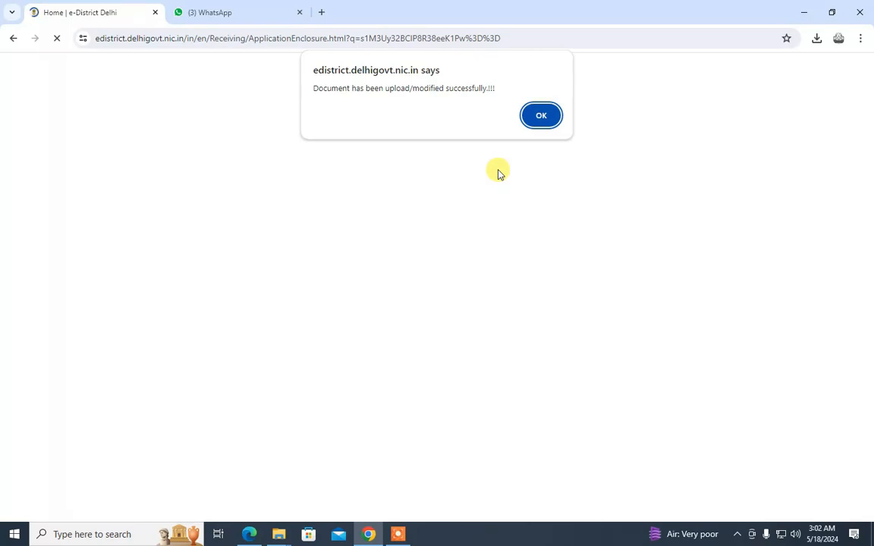
{"action": "left_click", "coordinate": [540, 127]}
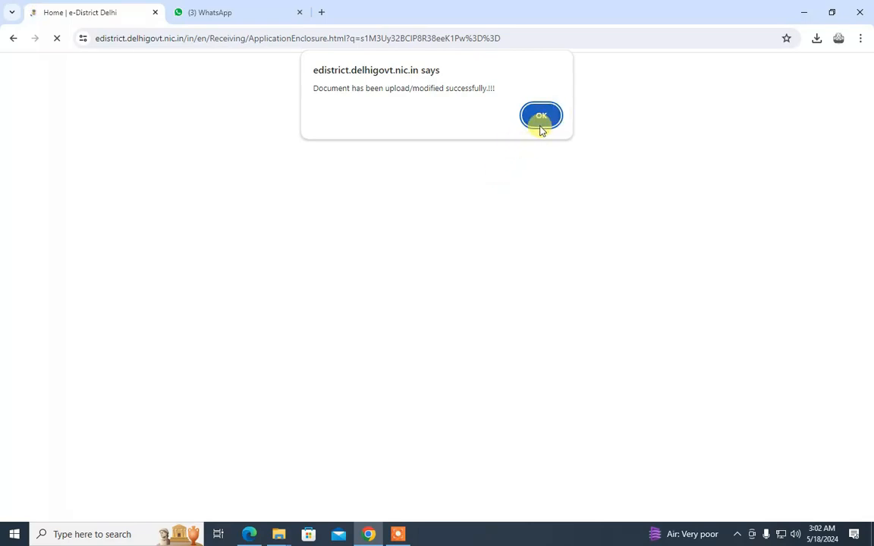
Start the Proof of relationship upload as a Birth Certificate issued by department Other
{"action": "left_click", "coordinate": [541, 117]}
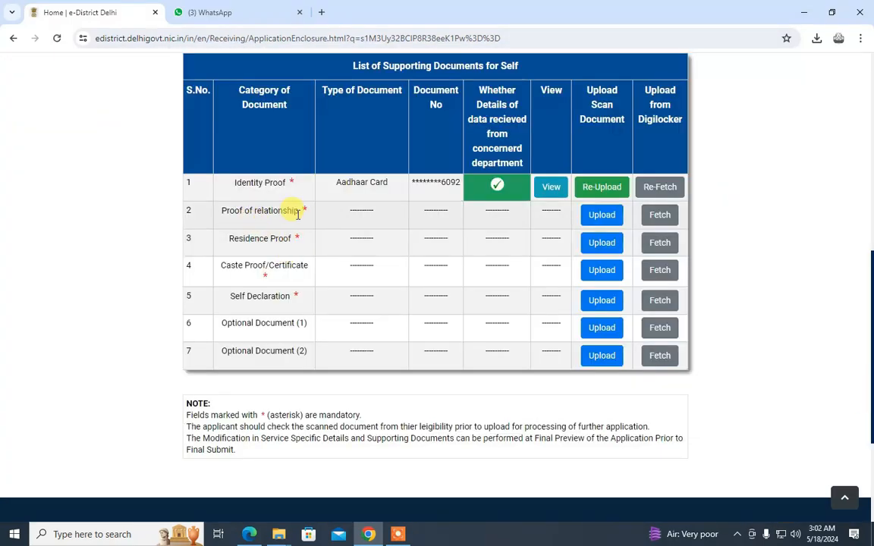
{"action": "triple_click", "coordinate": [298, 213]}
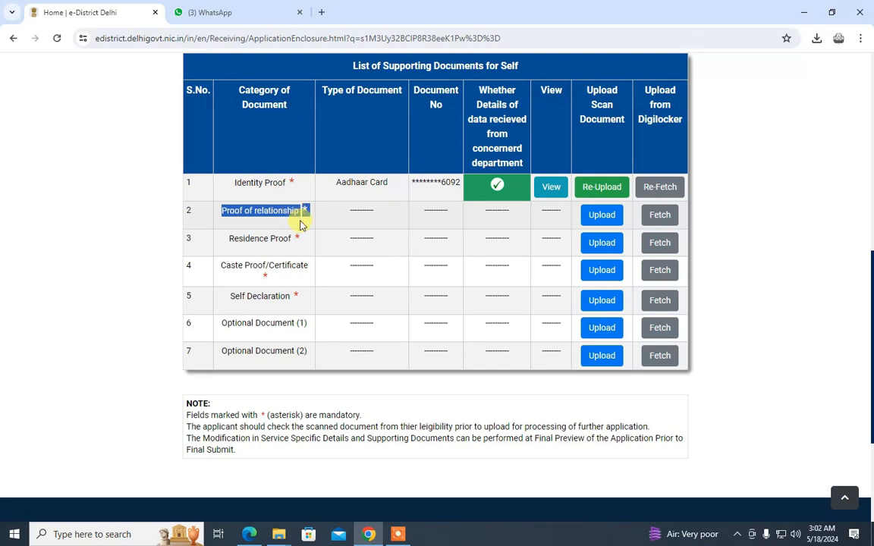
{"action": "left_click", "coordinate": [356, 221]}
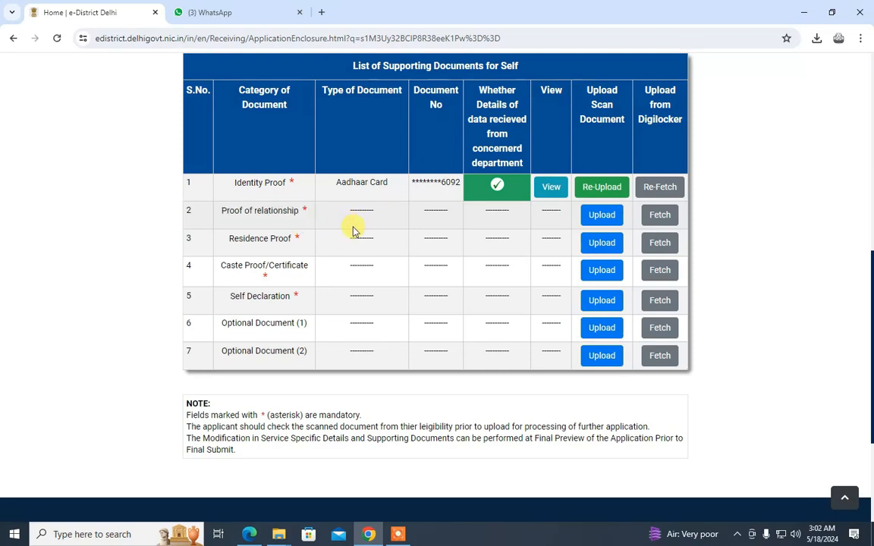
{"action": "left_click", "coordinate": [602, 218]}
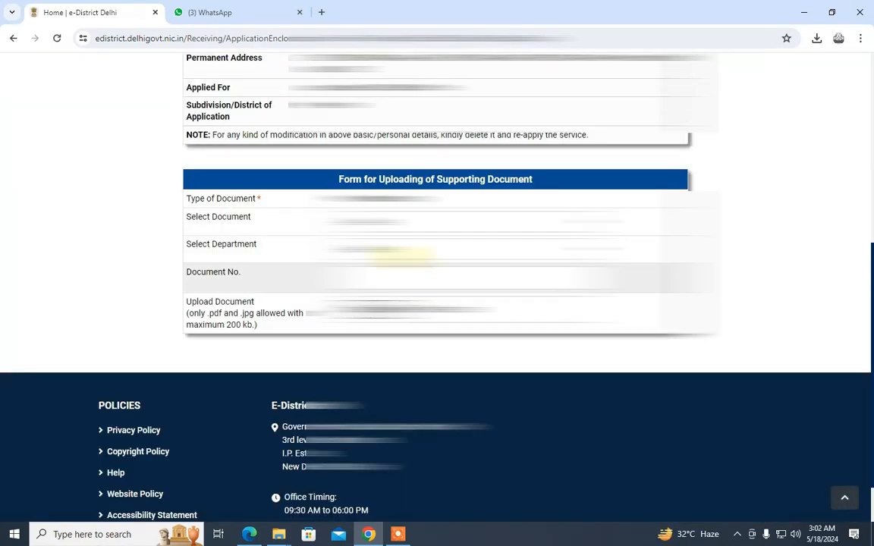
{"action": "left_click", "coordinate": [379, 220]}
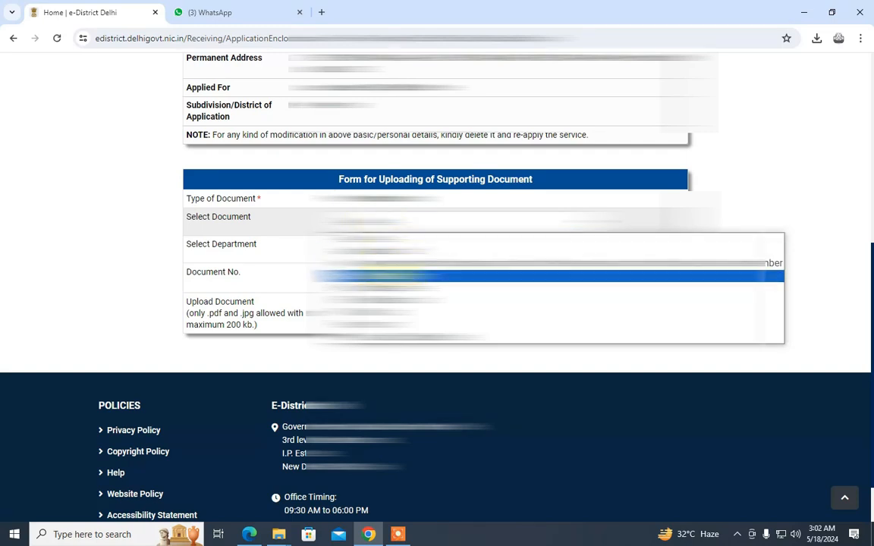
{"action": "left_click", "coordinate": [395, 277]}
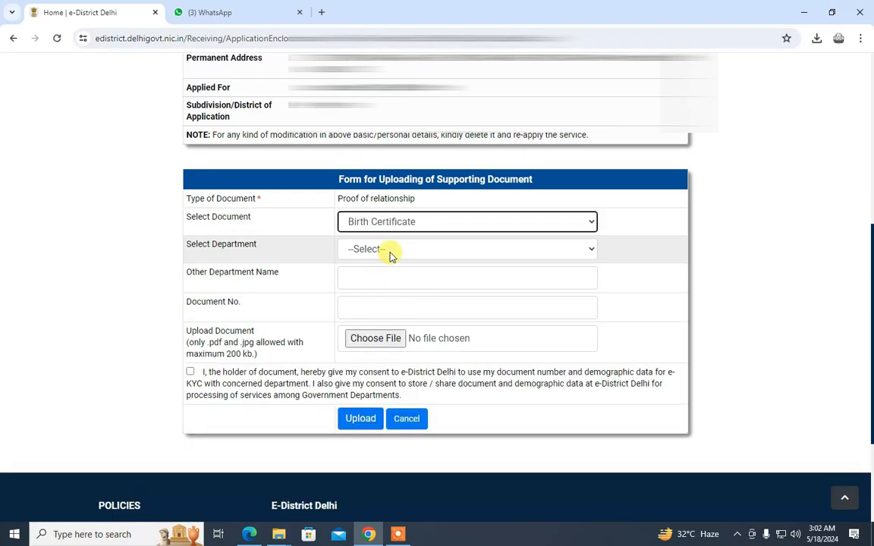
{"action": "left_click", "coordinate": [390, 250]}
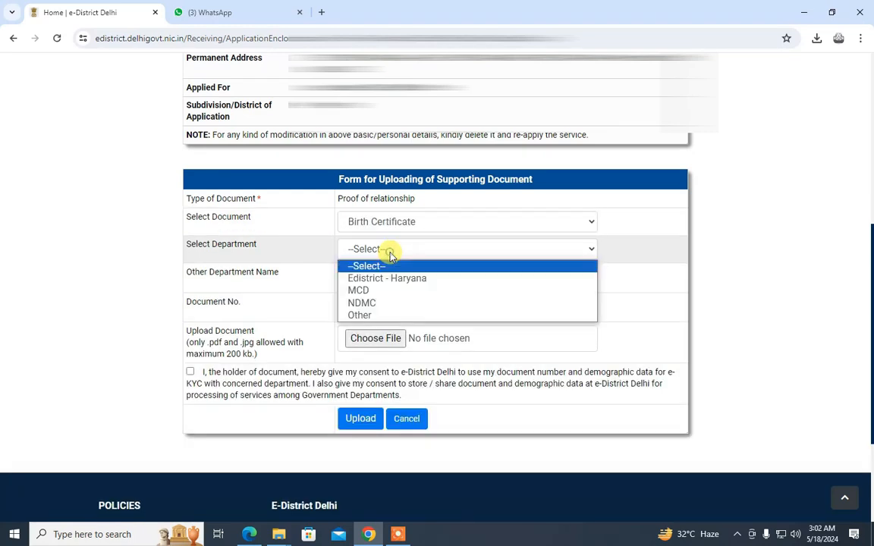
{"action": "left_click", "coordinate": [385, 316]}
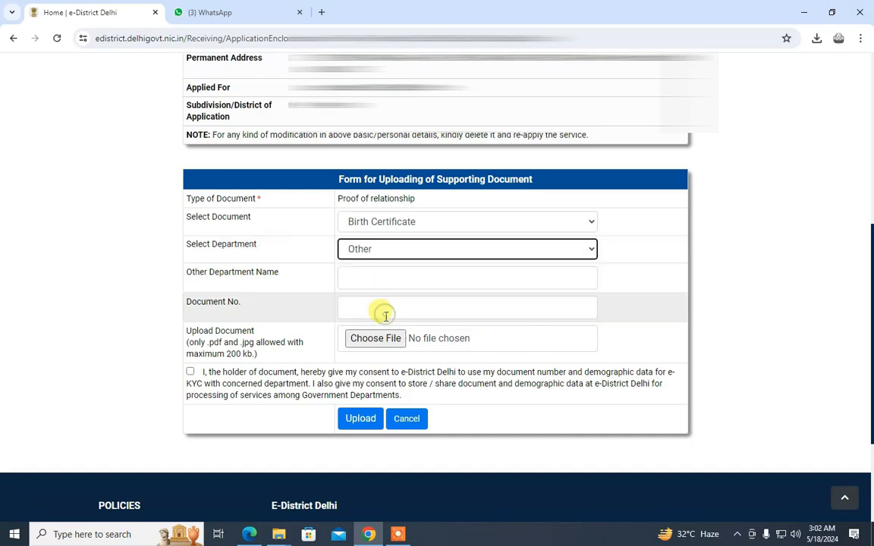
Name the other department 'birth', attach birthg.pdf, give consent and upload it
{"action": "left_click", "coordinate": [380, 277]}
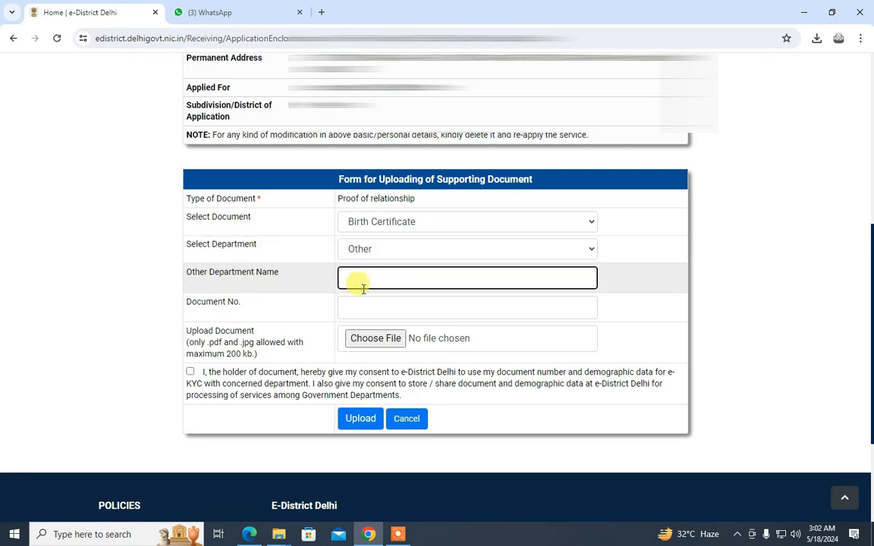
{"action": "type", "text": "birth"}
{"action": "left_click", "coordinate": [356, 310]}
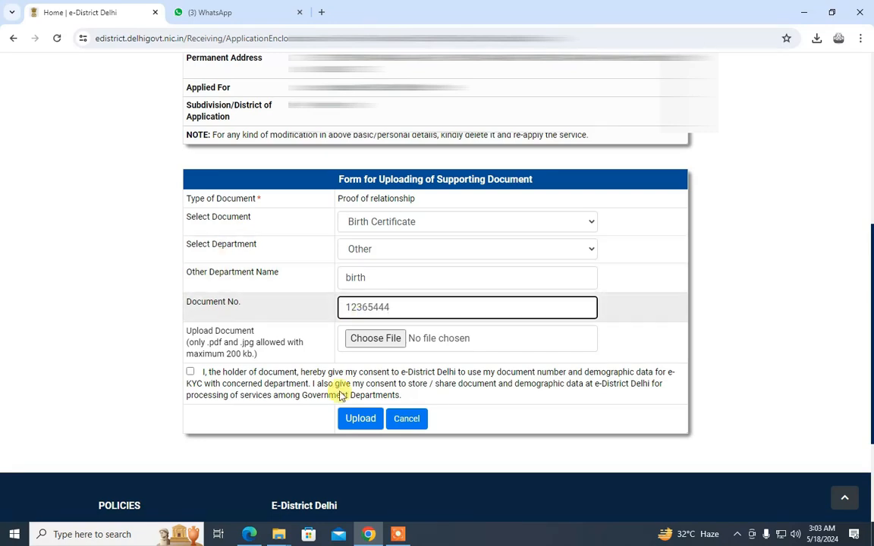
{"action": "left_click", "coordinate": [370, 339]}
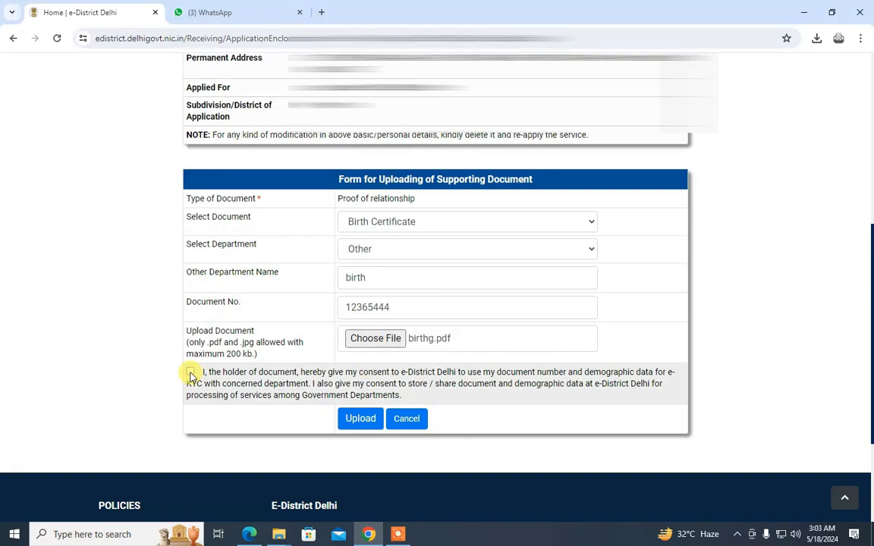
{"action": "left_click", "coordinate": [189, 371]}
{"action": "left_click", "coordinate": [360, 419]}
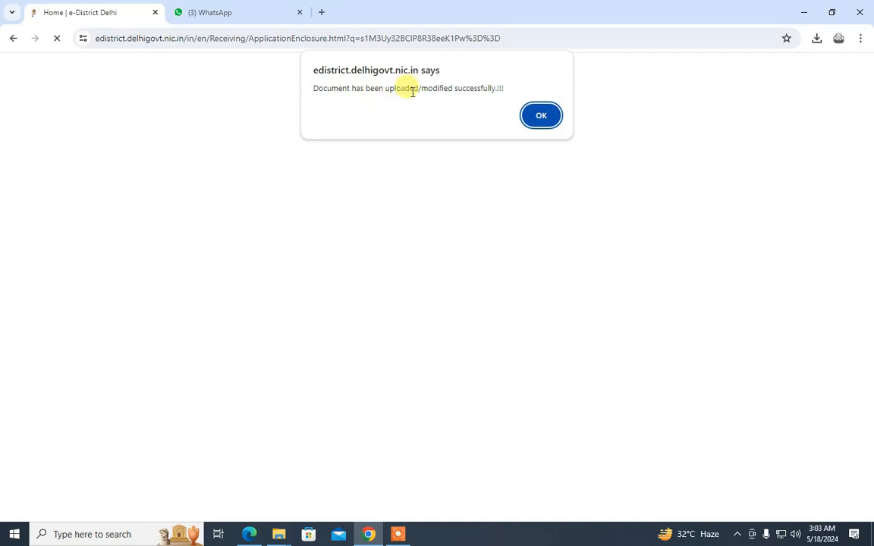
Upload the stored Aadhaar Card as the Residence Proof and acknowledge the success alert
{"action": "left_click", "coordinate": [542, 120]}
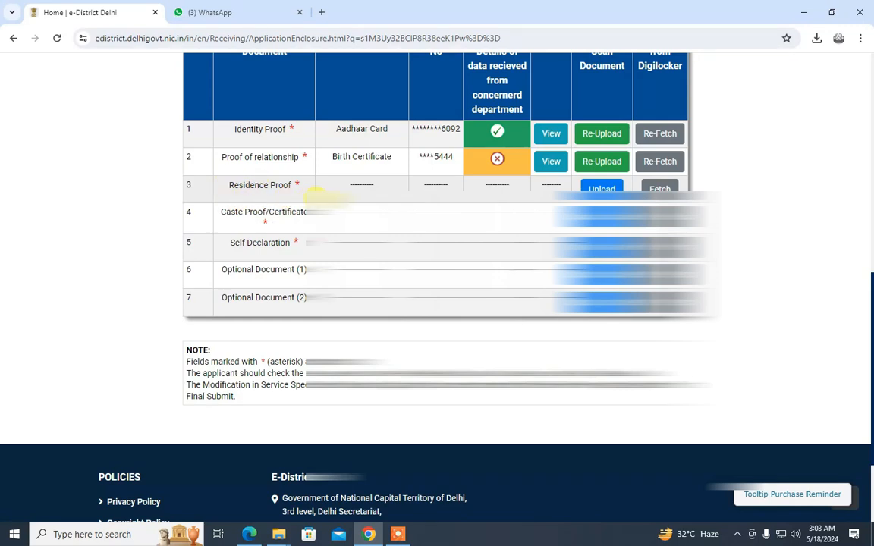
{"action": "left_click", "coordinate": [602, 190]}
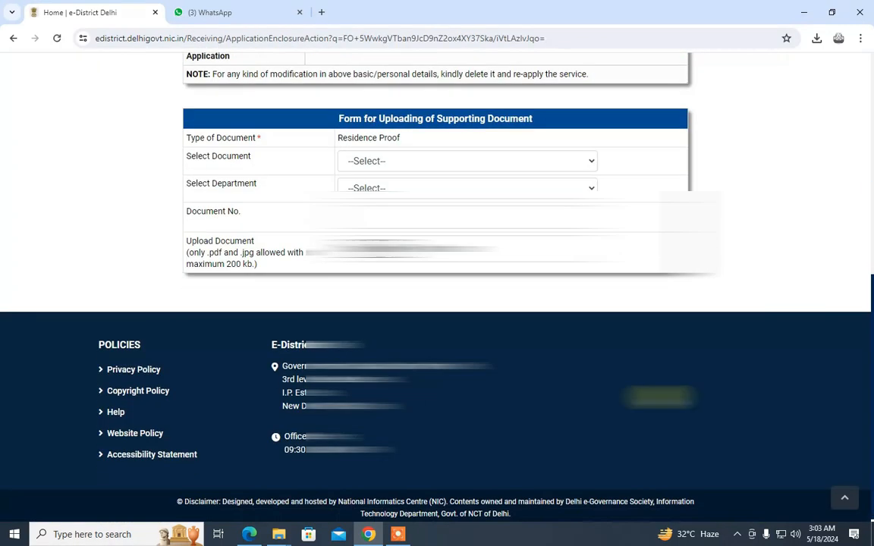
{"action": "left_click", "coordinate": [424, 163]}
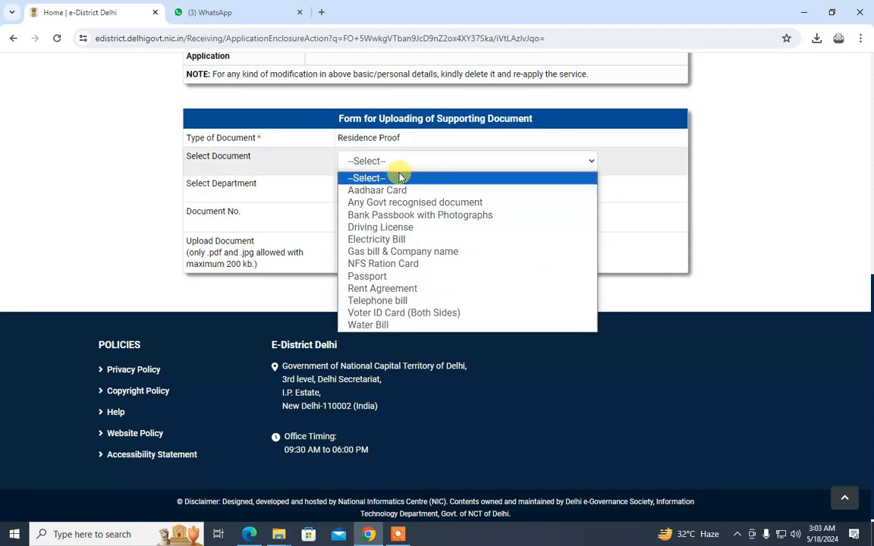
{"action": "left_click", "coordinate": [385, 190]}
{"action": "left_click", "coordinate": [385, 188]}
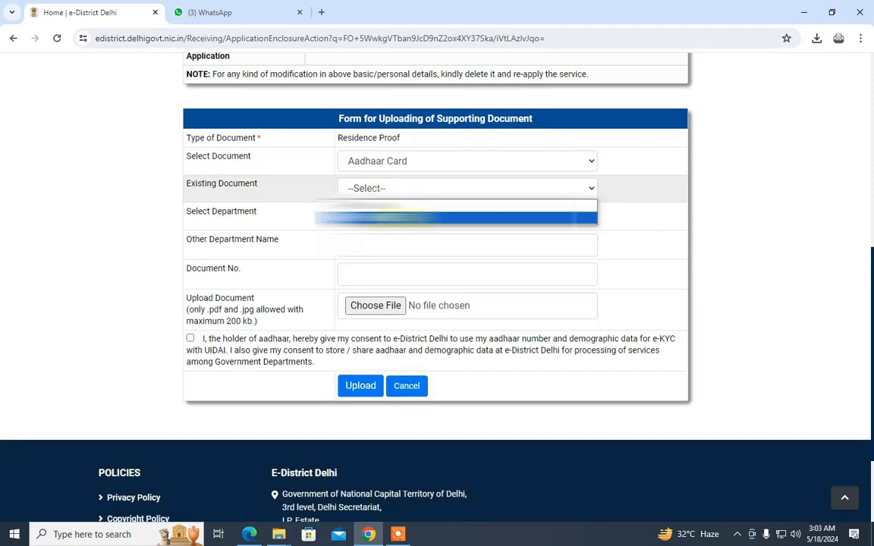
{"action": "left_click", "coordinate": [403, 217]}
{"action": "left_click", "coordinate": [574, 260]}
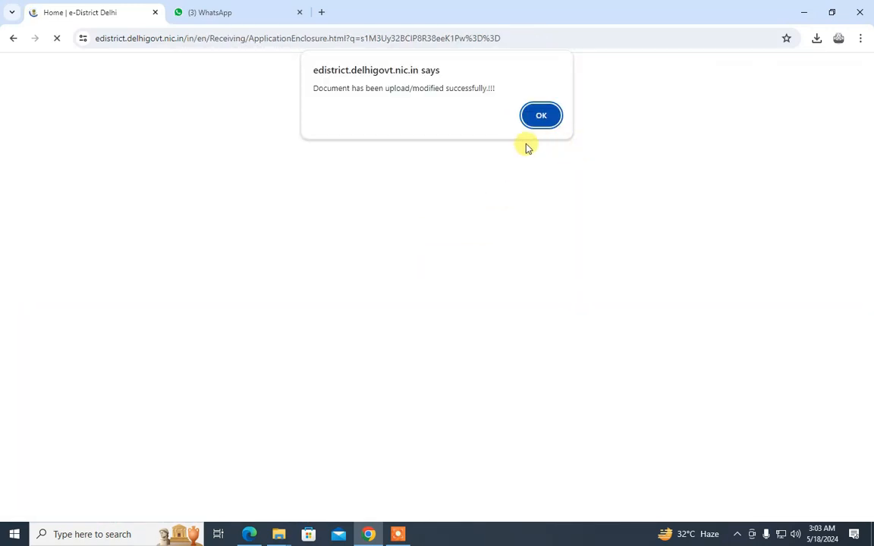
{"action": "left_click", "coordinate": [541, 117]}
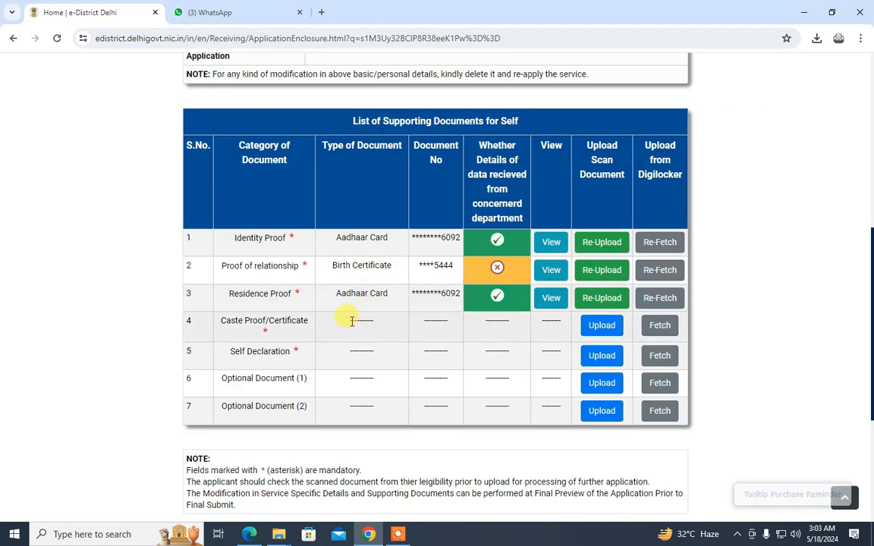
{"action": "left_click", "coordinate": [601, 326]}
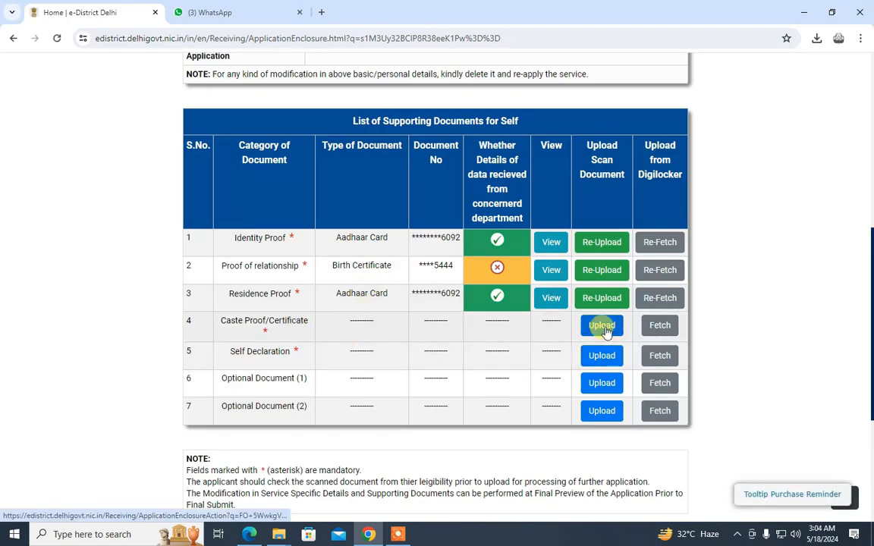
{"action": "scroll", "coordinate": [474, 341], "scroll_direction": "down", "scroll_amount": 4}
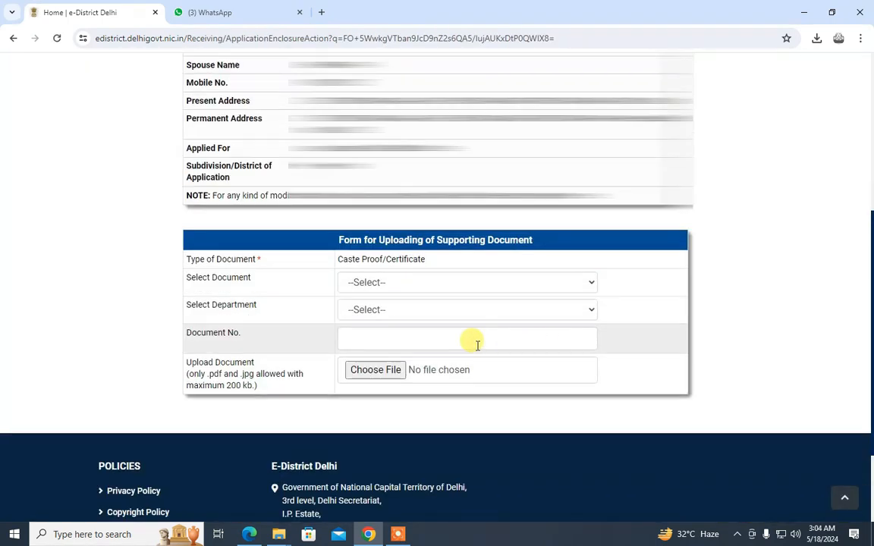
{"action": "left_click", "coordinate": [404, 285]}
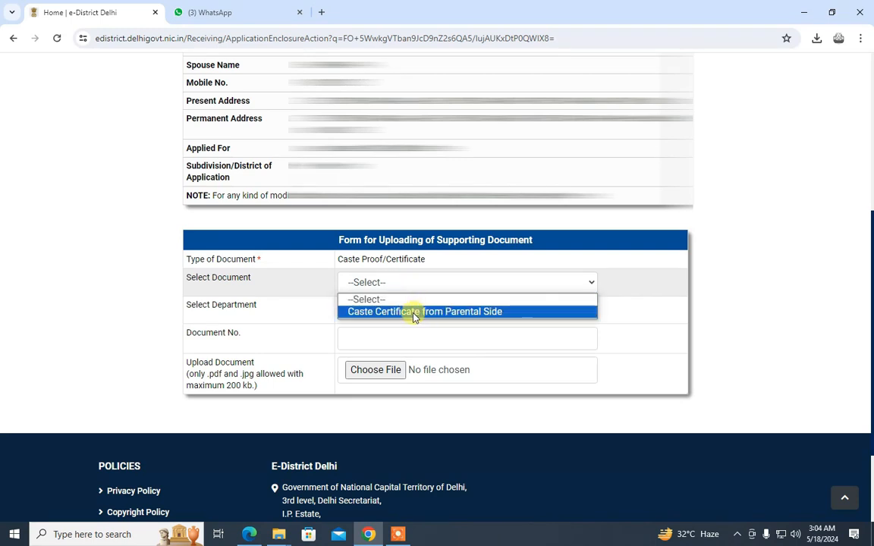
{"action": "left_click", "coordinate": [407, 312]}
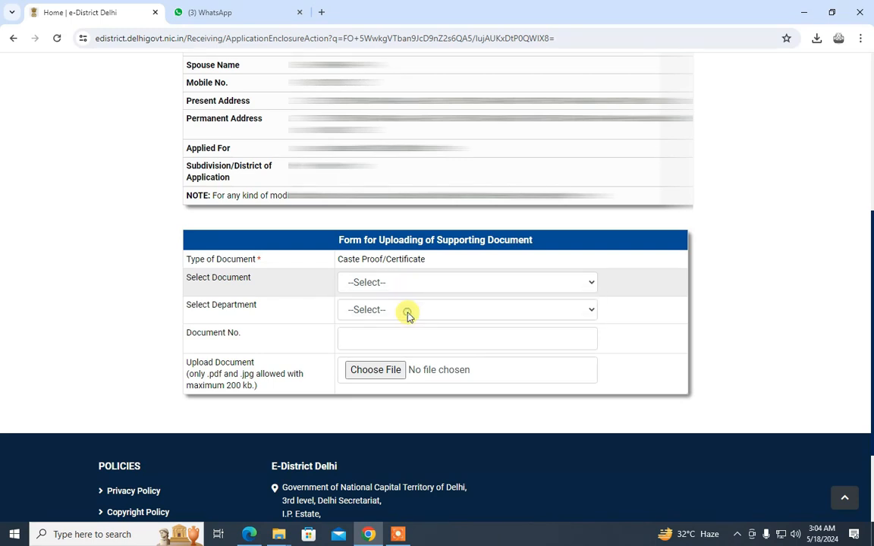
{"action": "left_click", "coordinate": [393, 308]}
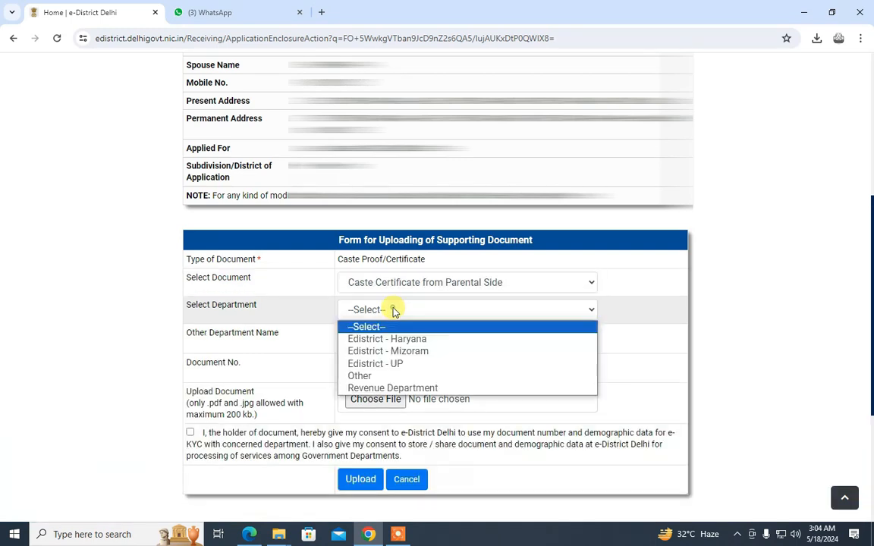
{"action": "left_click", "coordinate": [390, 364]}
{"action": "left_click", "coordinate": [392, 318]}
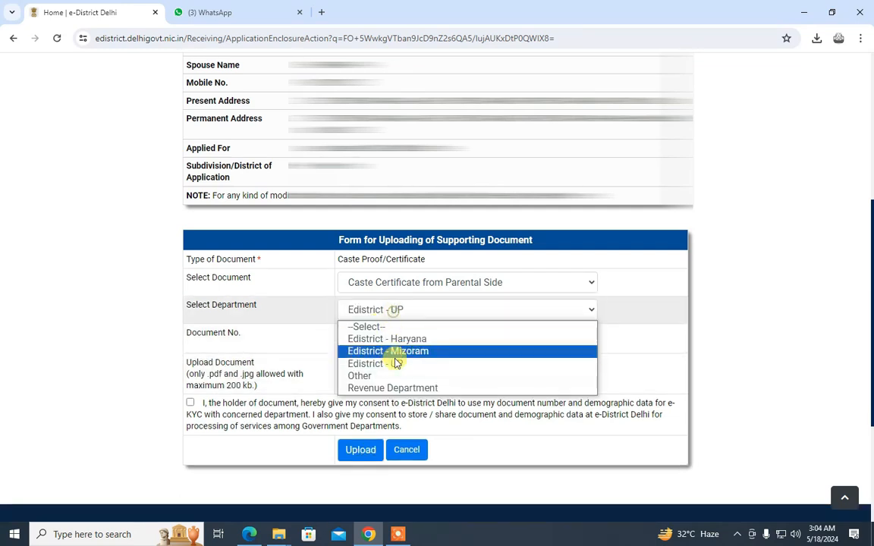
{"action": "left_click", "coordinate": [394, 388]}
{"action": "left_click", "coordinate": [380, 339]}
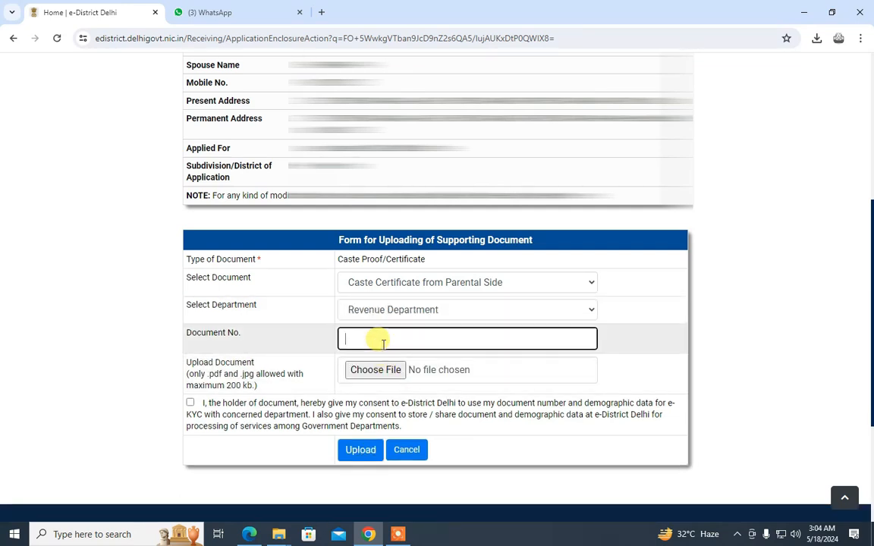
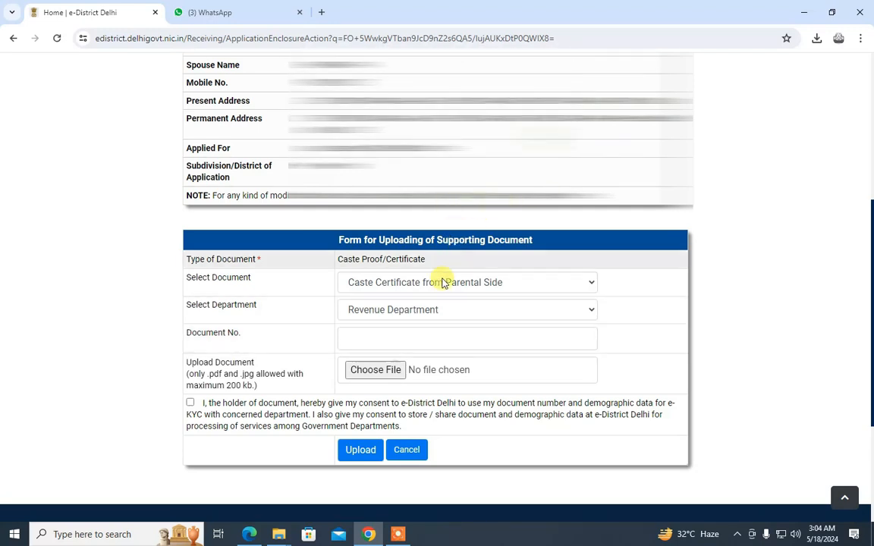
Set department Other named 'delhi', document no. 1236, give consent, and upload caste.pdf
{"action": "left_click", "coordinate": [440, 306]}
{"action": "left_click", "coordinate": [371, 376]}
{"action": "left_click", "coordinate": [382, 333]}
{"action": "type", "text": "delhi"}
{"action": "key", "text": "Tab"}
{"action": "type", "text": "1236"}
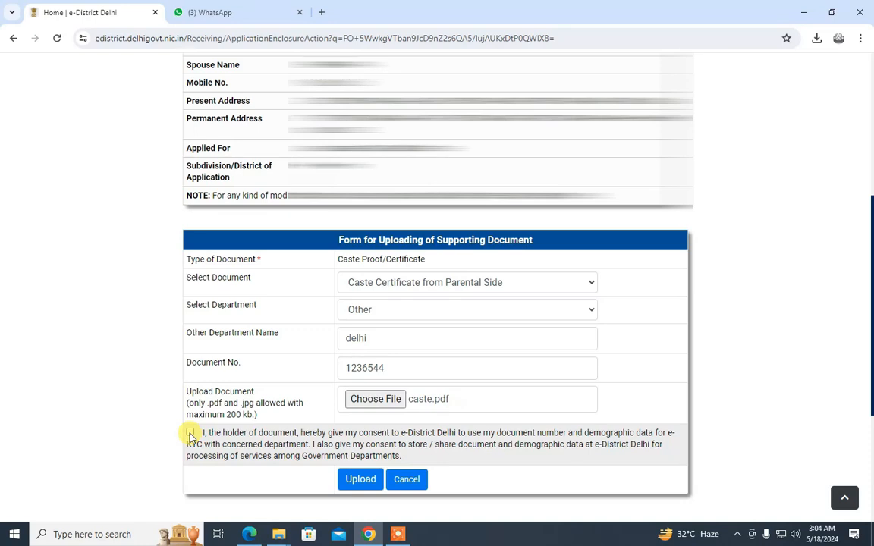
{"action": "left_click", "coordinate": [190, 434]}
{"action": "left_click", "coordinate": [363, 481]}
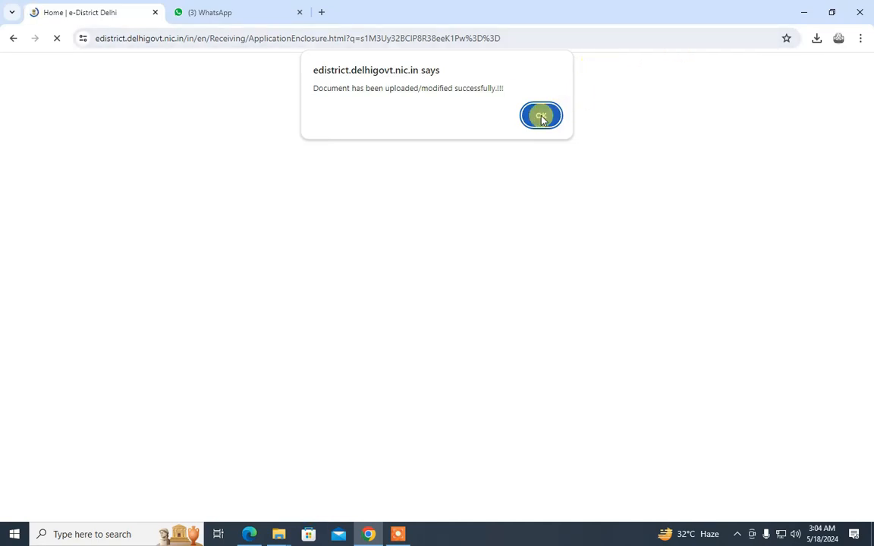
{"action": "left_click", "coordinate": [541, 116]}
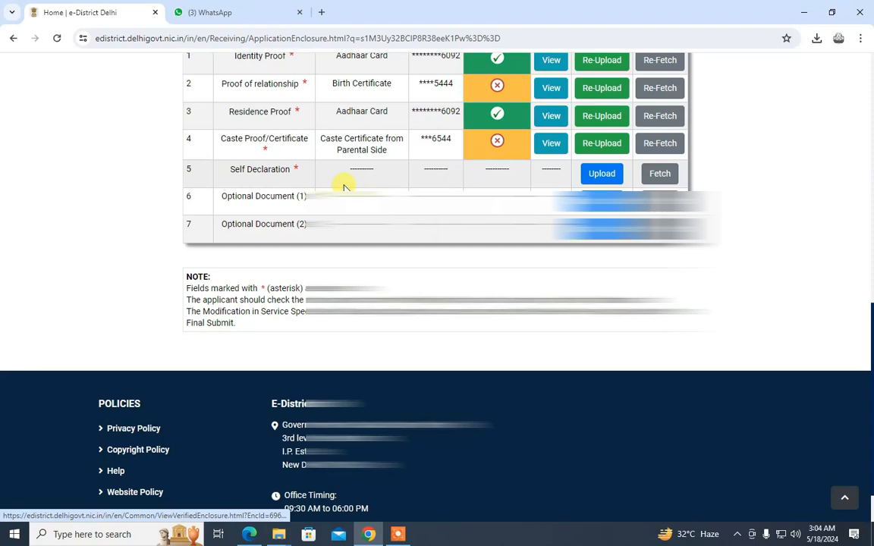
Generate the Self Declaration form and read through the PDF in its new tab
{"action": "triple_click", "coordinate": [261, 169]}
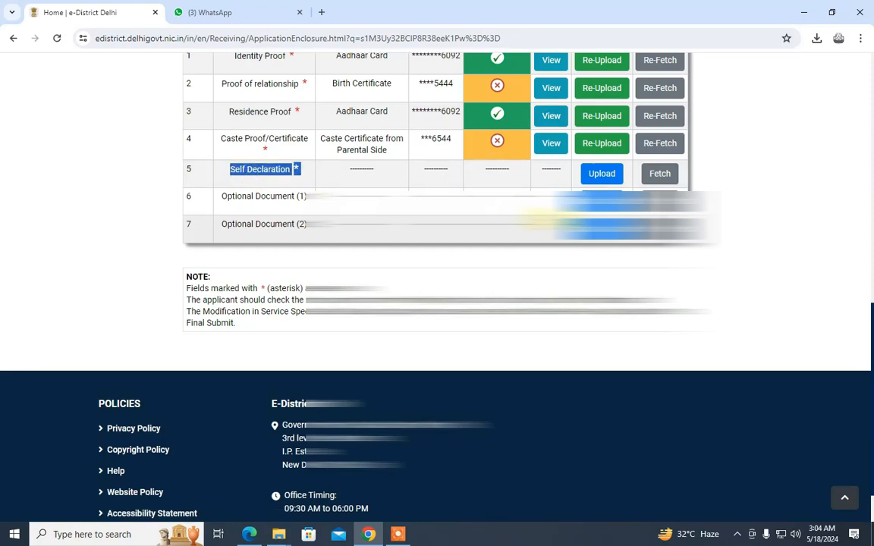
{"action": "left_click", "coordinate": [602, 173]}
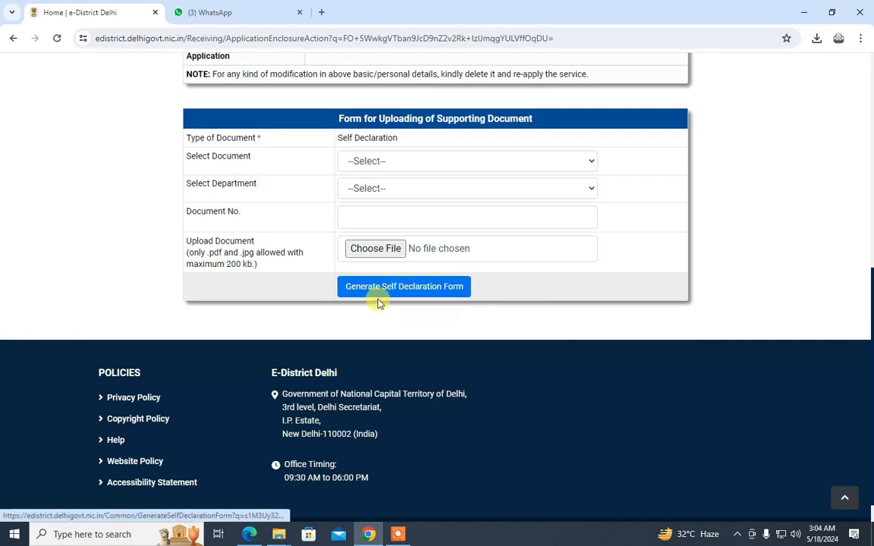
{"action": "left_click", "coordinate": [403, 287]}
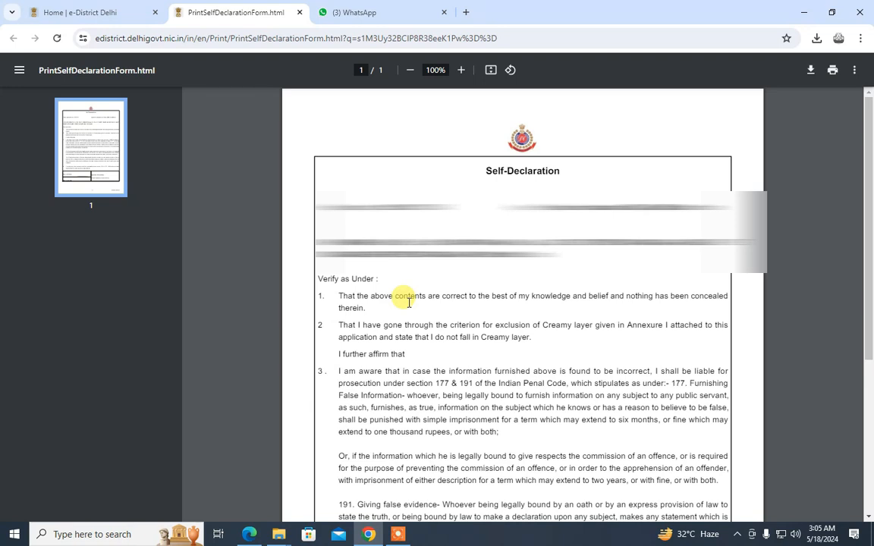
{"action": "scroll", "coordinate": [402, 298], "scroll_direction": "down", "scroll_amount": 5}
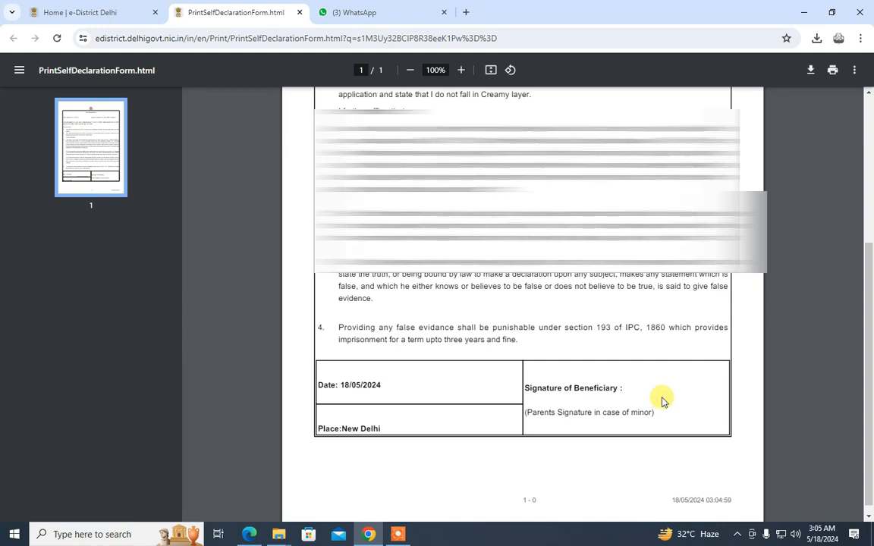
{"action": "scroll", "coordinate": [658, 402], "scroll_direction": "up", "scroll_amount": 2}
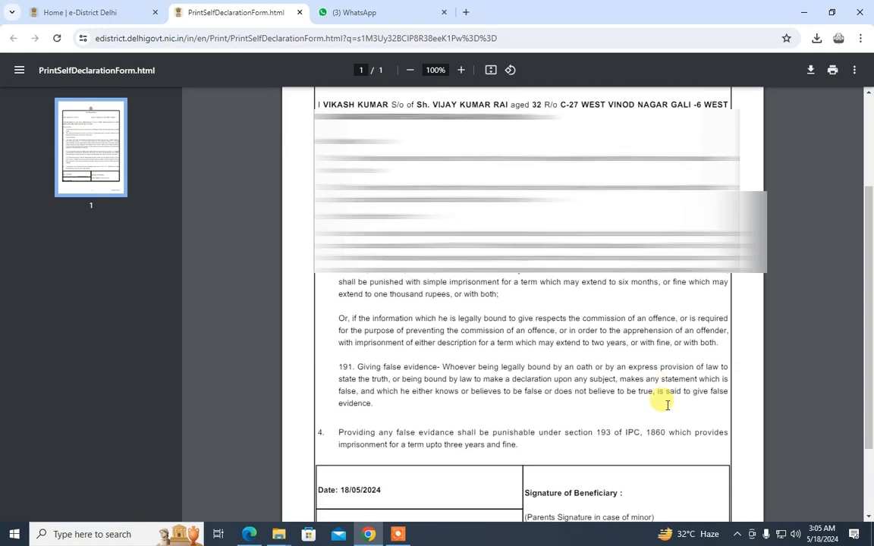
{"action": "scroll", "coordinate": [666, 405], "scroll_direction": "down", "scroll_amount": 2}
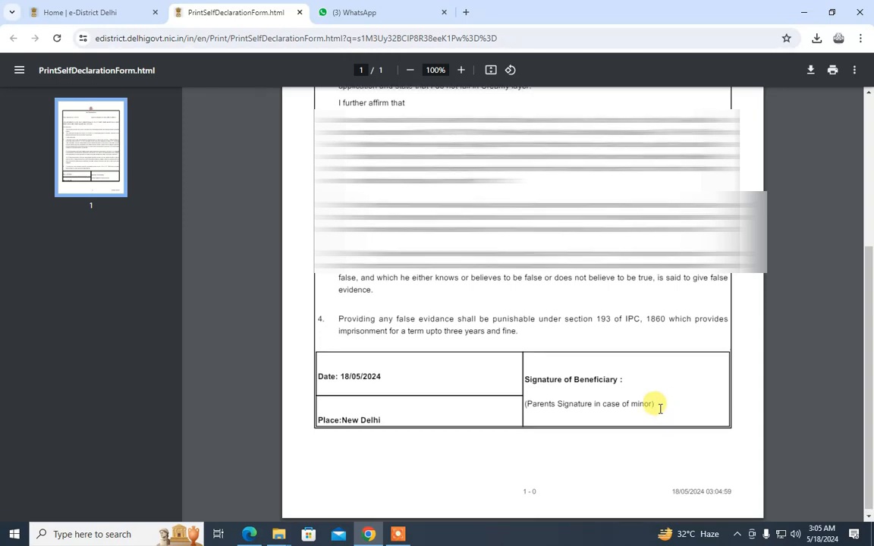
{"action": "scroll", "coordinate": [660, 408], "scroll_direction": "up", "scroll_amount": 5}
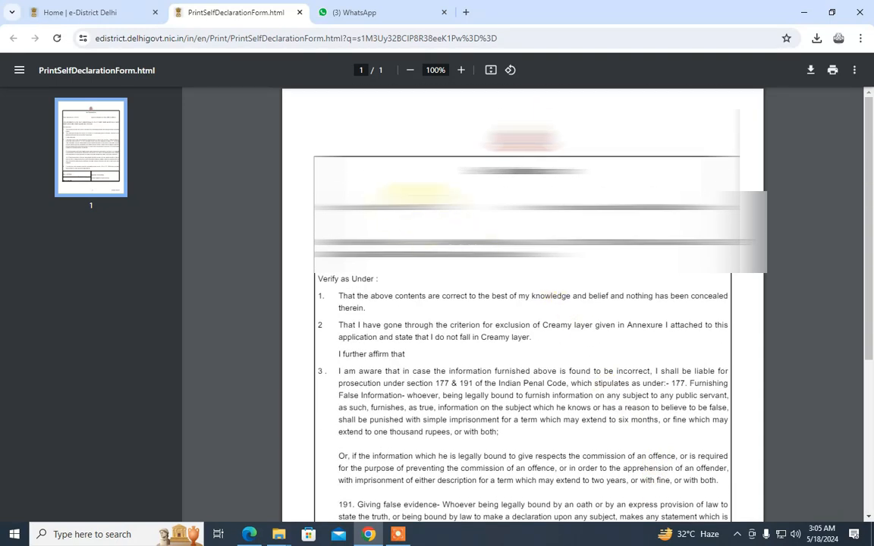
{"action": "left_click", "coordinate": [90, 12]}
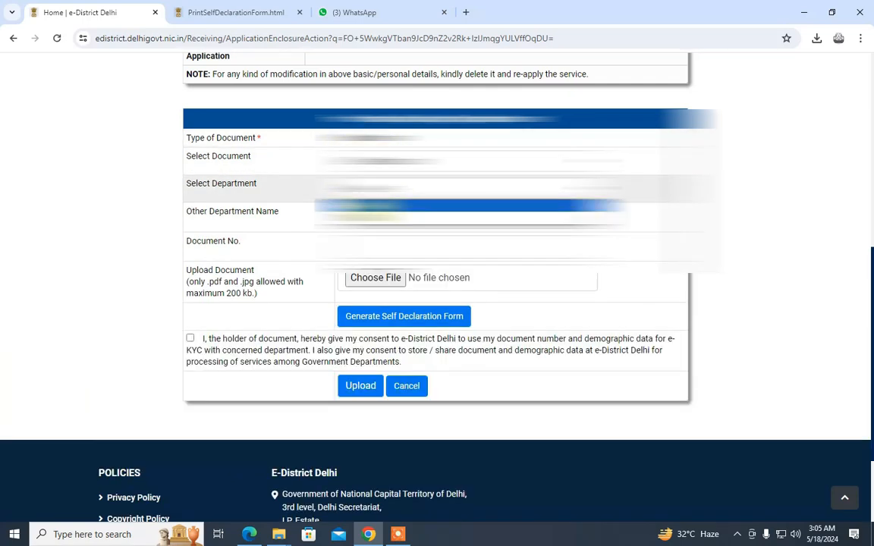
Upload self.pdf as the Self Declaration with department name 'self' and consent given
{"action": "left_click", "coordinate": [361, 218]}
{"action": "type", "text": "self"}
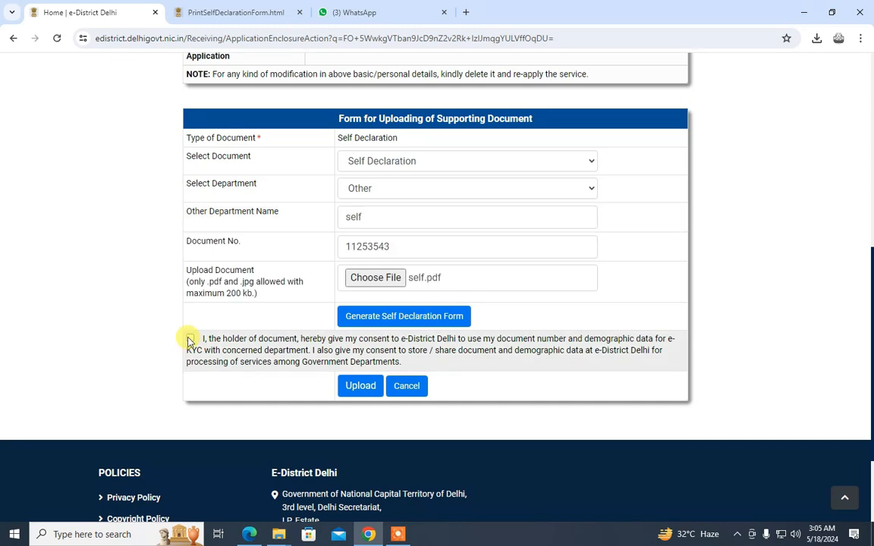
{"action": "left_click", "coordinate": [189, 338]}
{"action": "left_click", "coordinate": [189, 338]}
{"action": "left_click", "coordinate": [190, 339]}
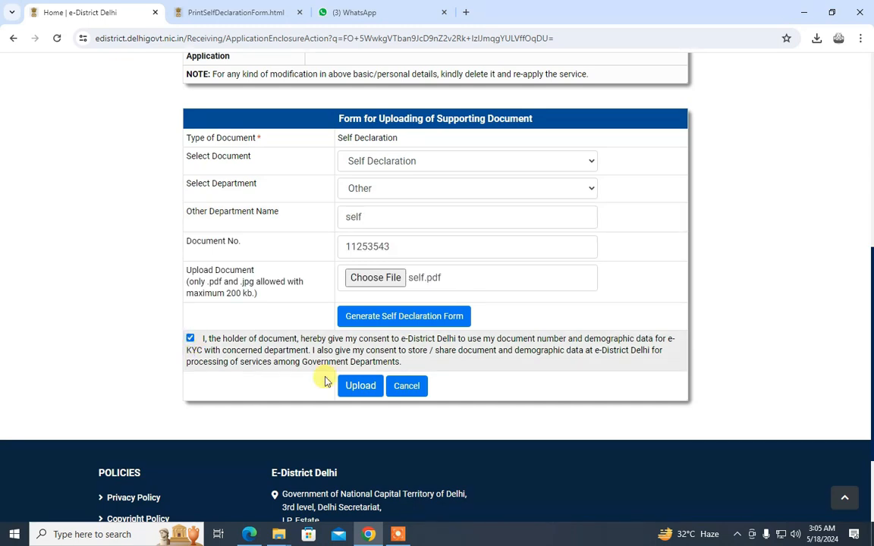
{"action": "left_click", "coordinate": [370, 387]}
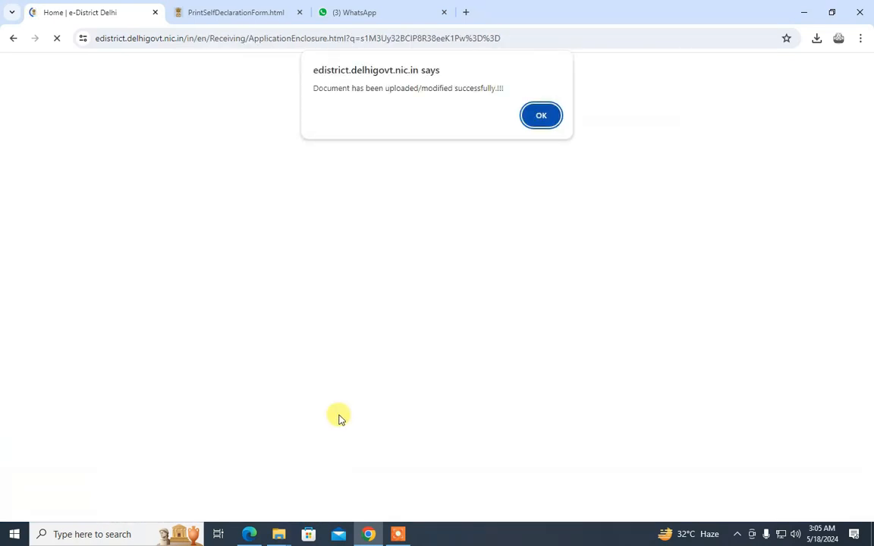
{"action": "left_click", "coordinate": [541, 117]}
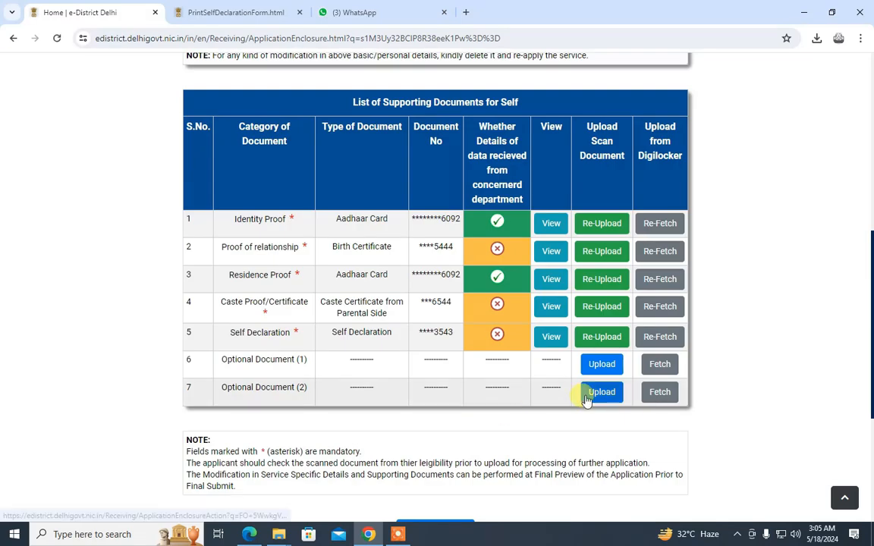
{"action": "scroll", "coordinate": [867, 416], "scroll_direction": "down", "scroll_amount": 2}
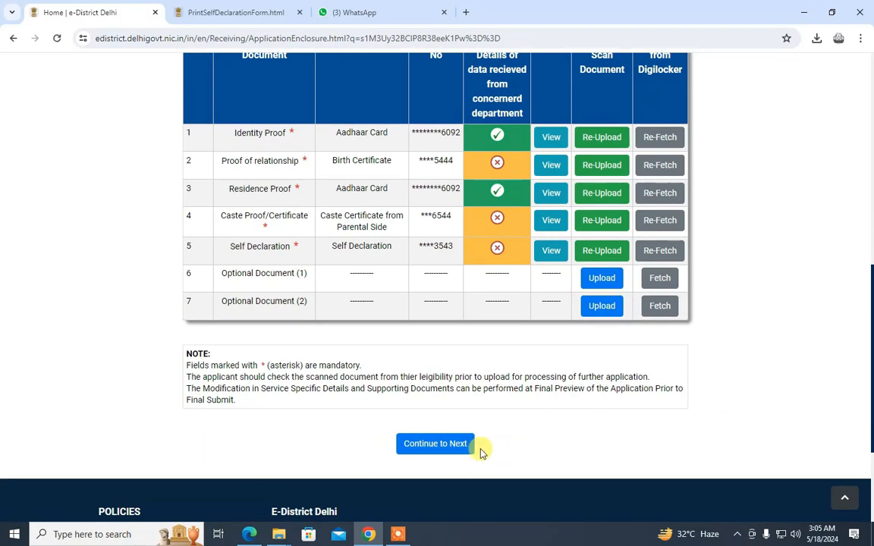
Continue past the photograph step to the Application Preview and scroll down to Final Submit
{"action": "left_click", "coordinate": [435, 445]}
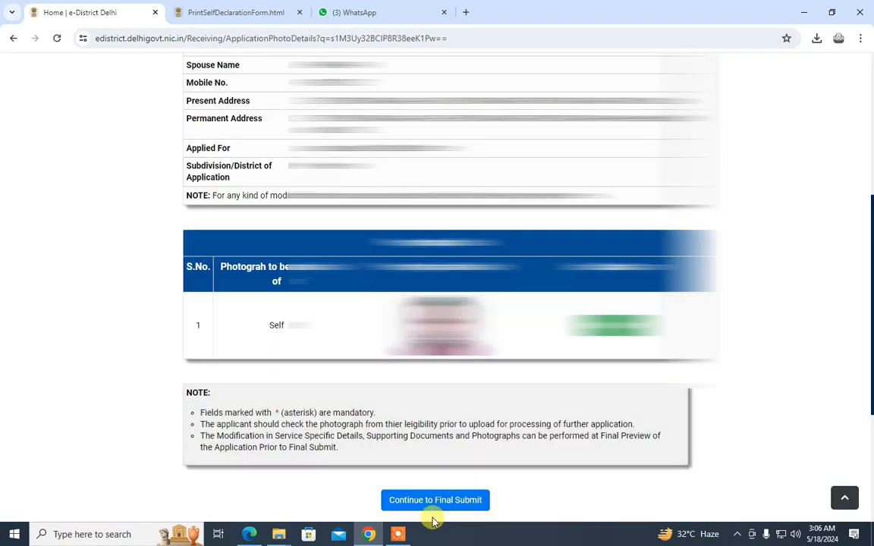
{"action": "left_click", "coordinate": [470, 504]}
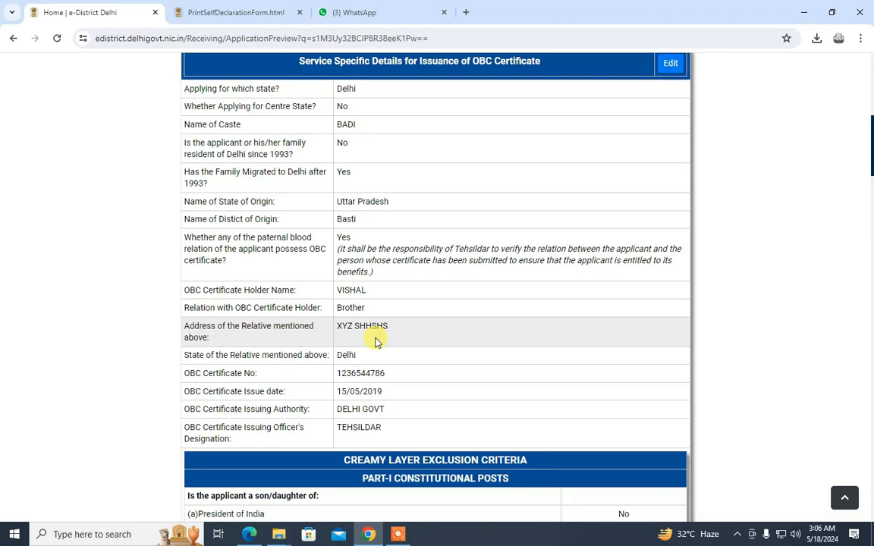
{"action": "scroll", "coordinate": [377, 341], "scroll_direction": "down", "scroll_amount": 10}
{"action": "scroll", "coordinate": [389, 313], "scroll_direction": "down", "scroll_amount": 5}
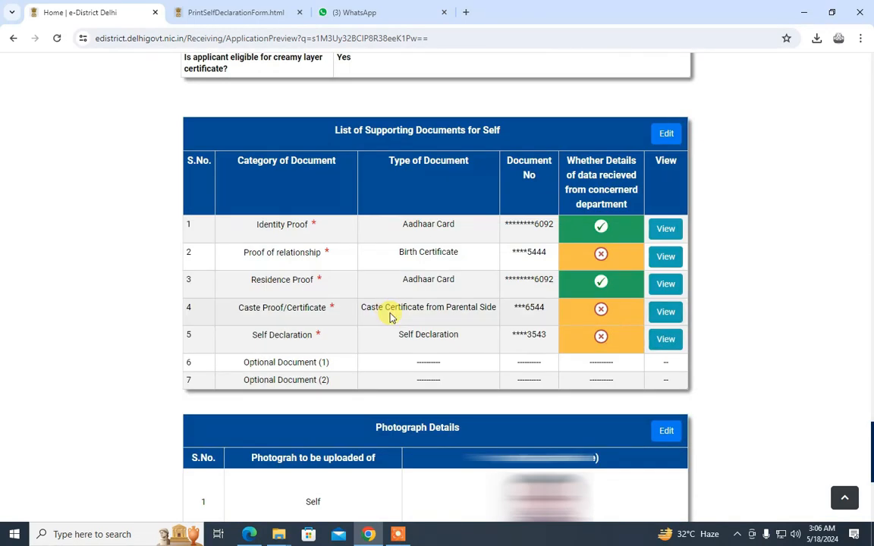
{"action": "scroll", "coordinate": [391, 319], "scroll_direction": "down", "scroll_amount": 3}
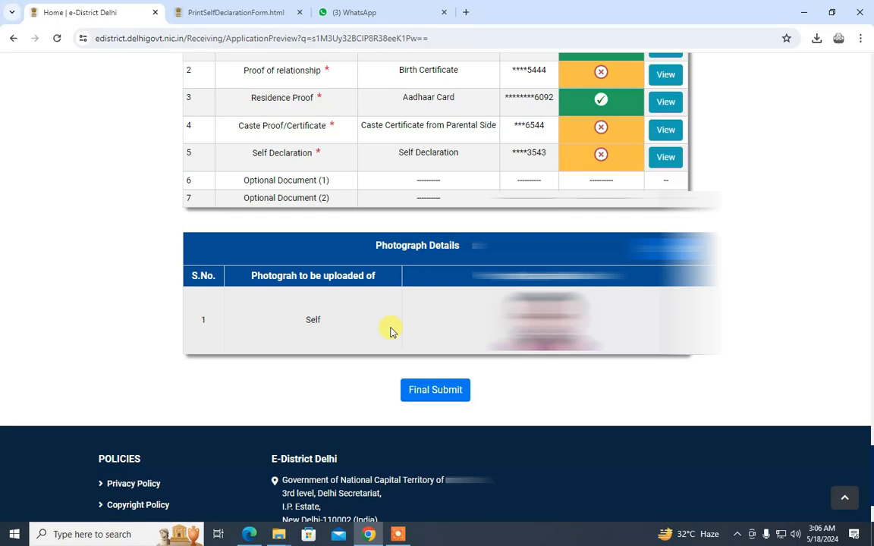
Final-submit the OBC application, confirming the submission and the OTP-sent alert
{"action": "left_click", "coordinate": [435, 390]}
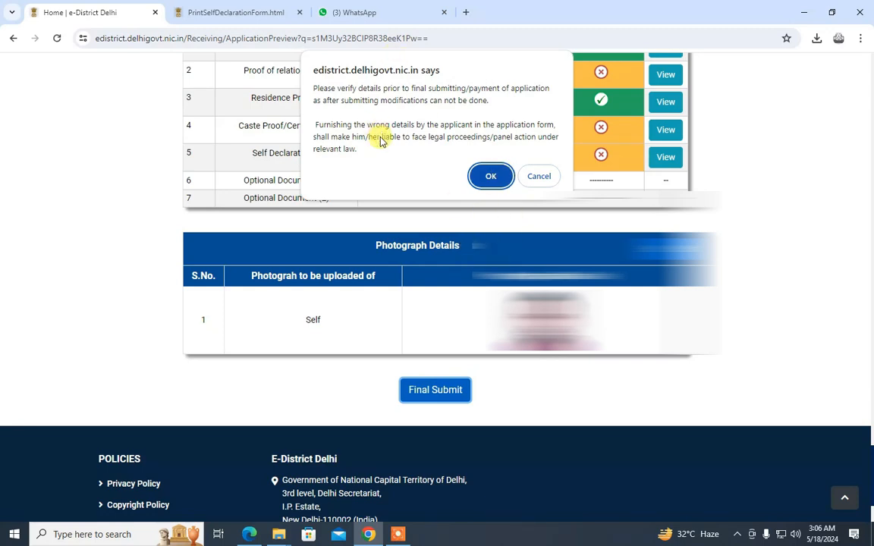
{"action": "left_click", "coordinate": [493, 177]}
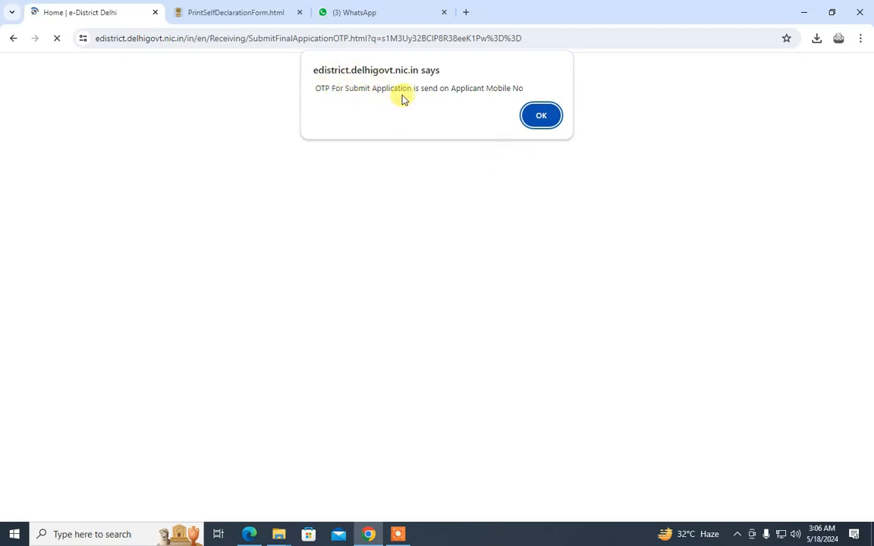
{"action": "left_click", "coordinate": [525, 118]}
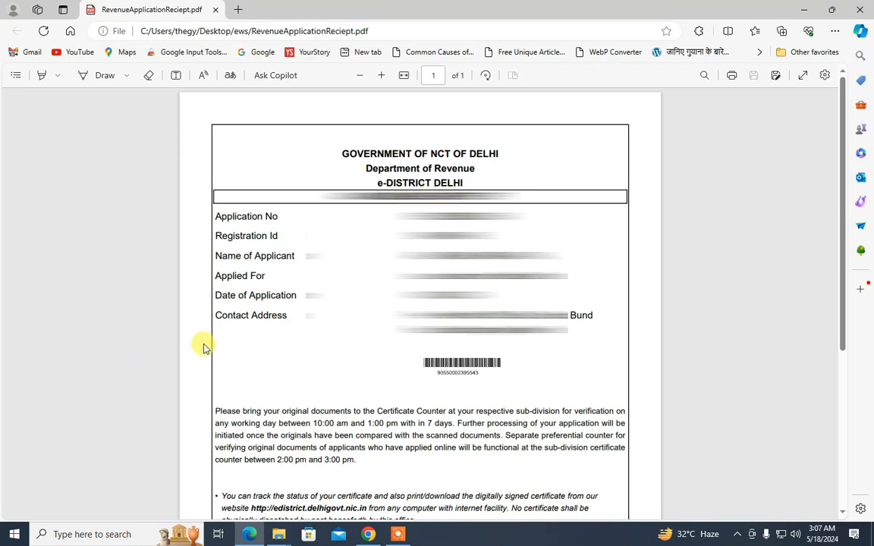
Review the RevenueApplicationReciept.pdf receipt, briefly highlighting its Contact Address line
{"action": "triple_click", "coordinate": [245, 319]}
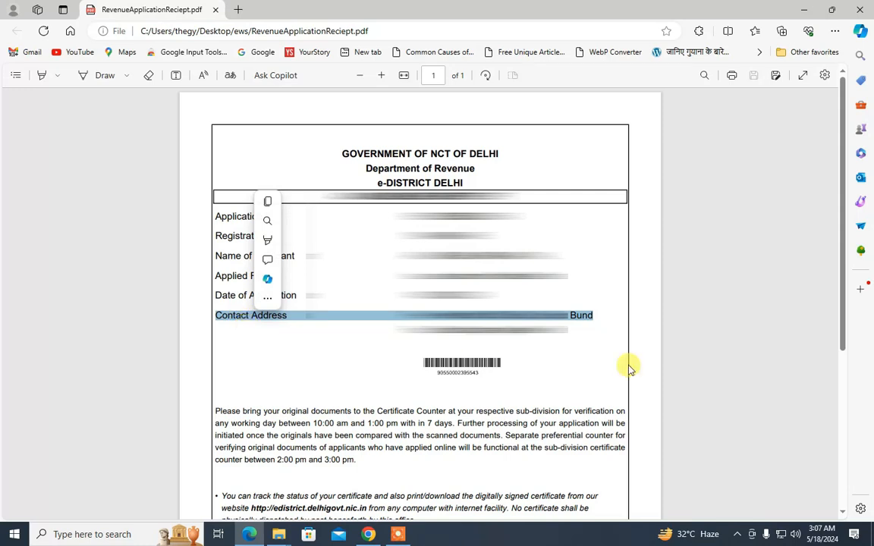
{"action": "left_click", "coordinate": [503, 331]}
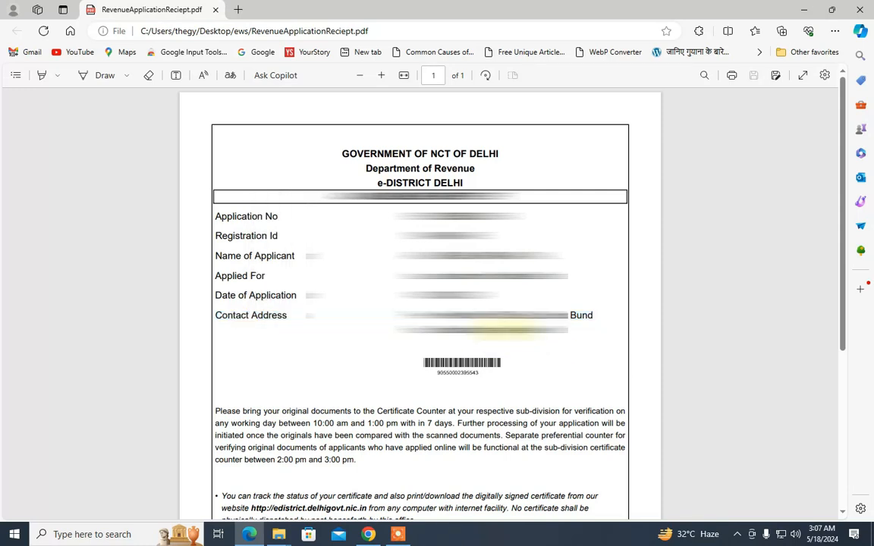